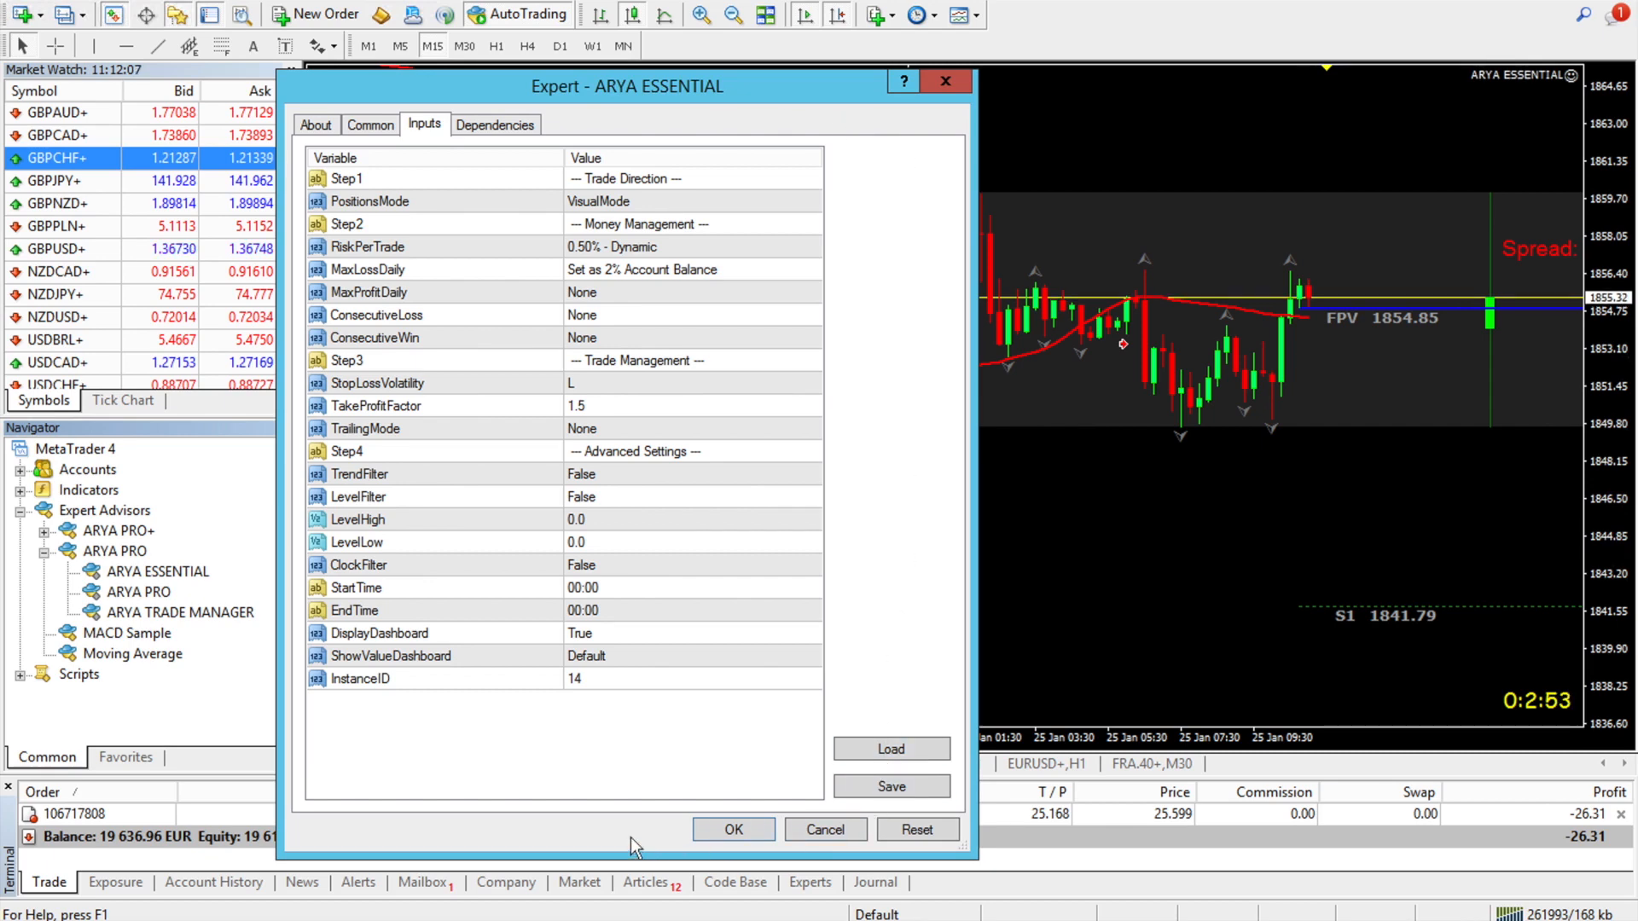
Attach the ARYA ESSENTIAL expert advisor to the GOLDs+ M15 chart and set PositionsMode to VisualMode.
left_click(951, 81)
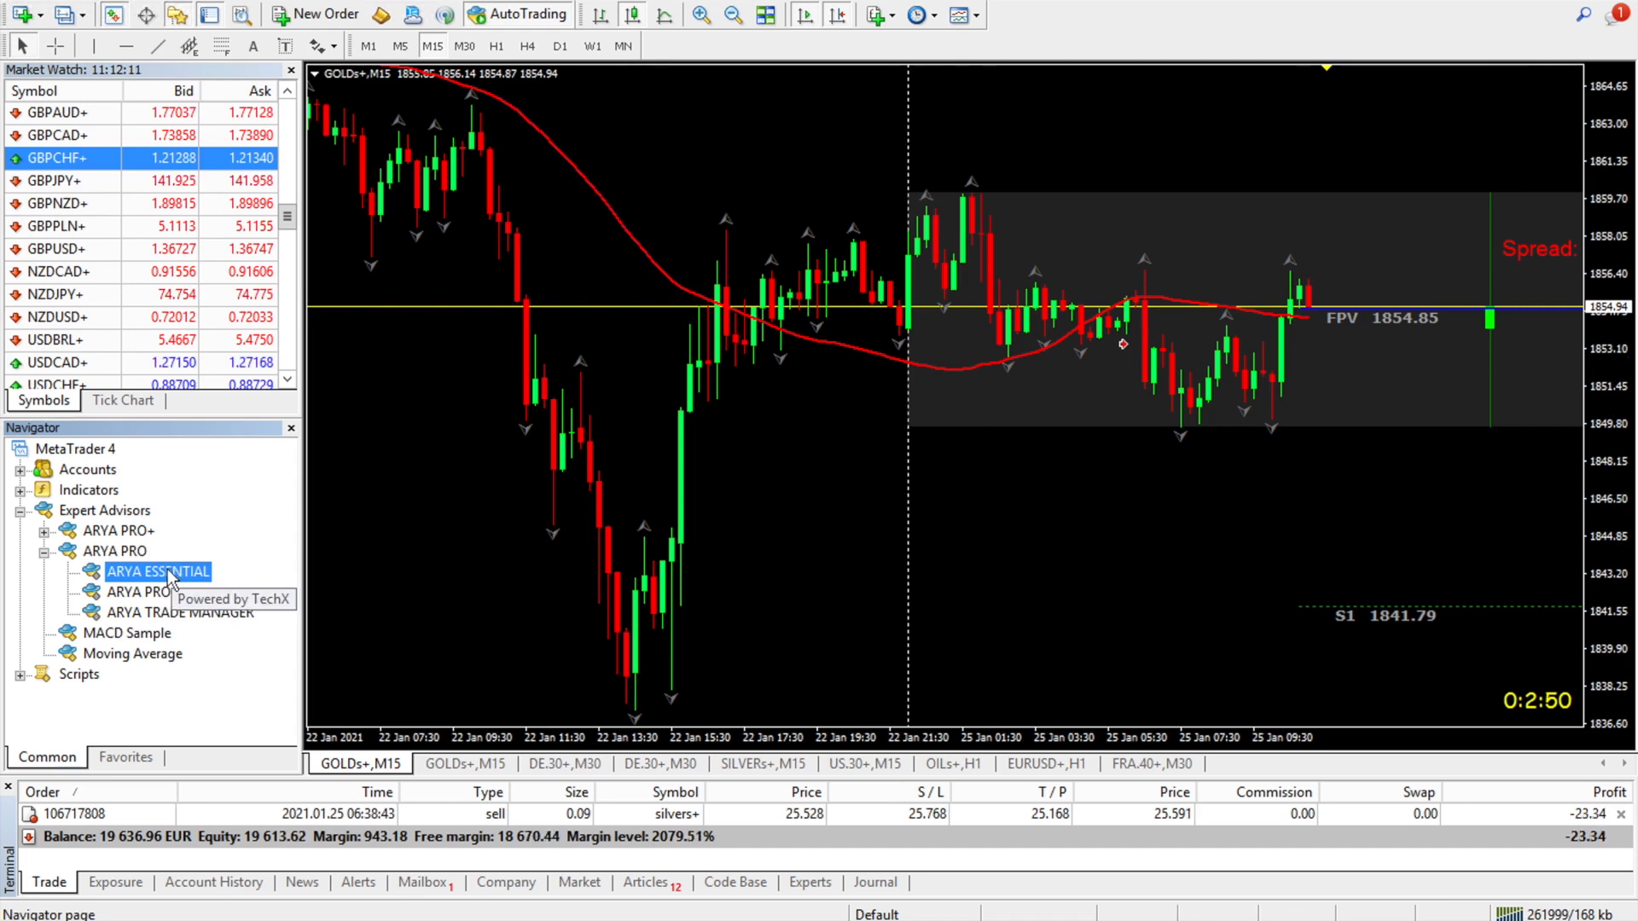
left_click_drag(265, 547, 575, 390)
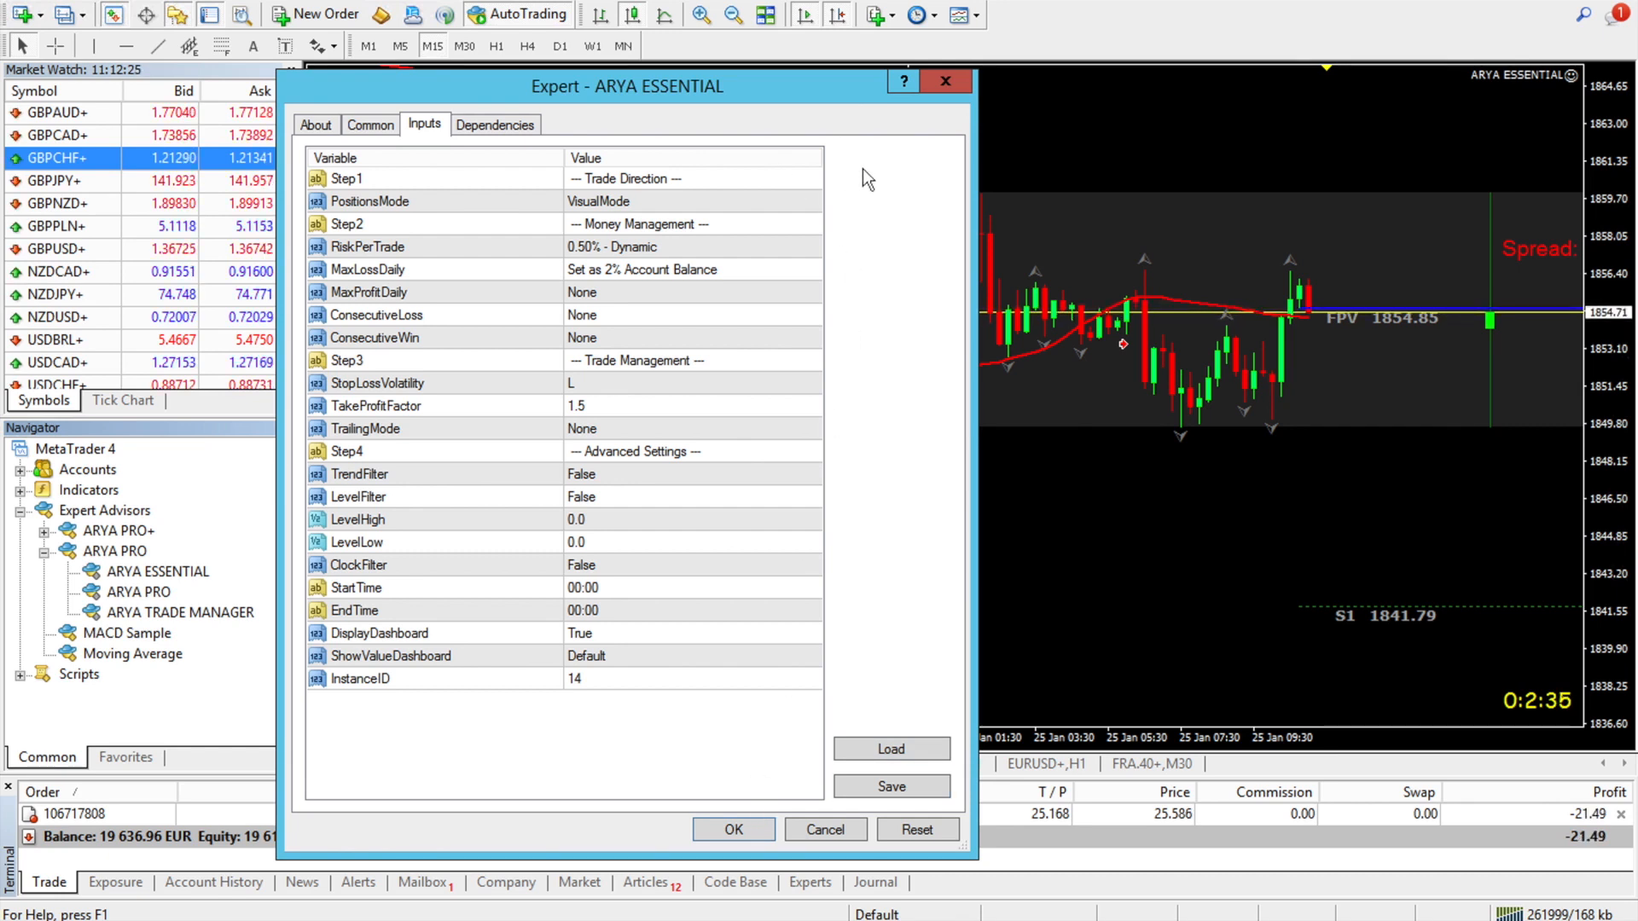
left_click(488, 204)
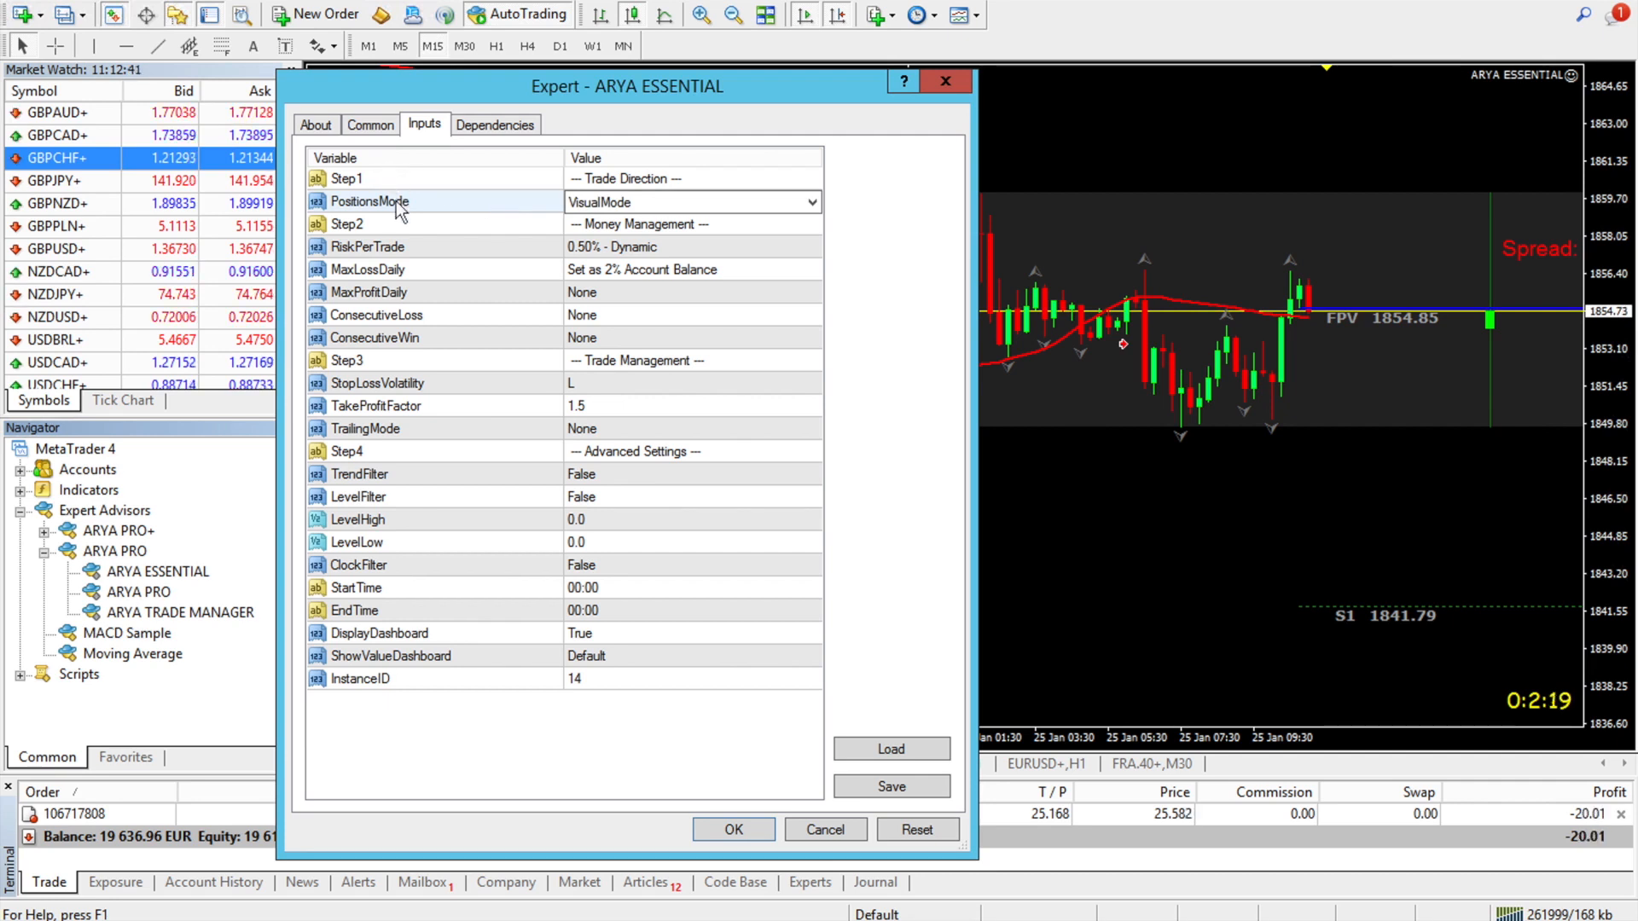
left_click(726, 205)
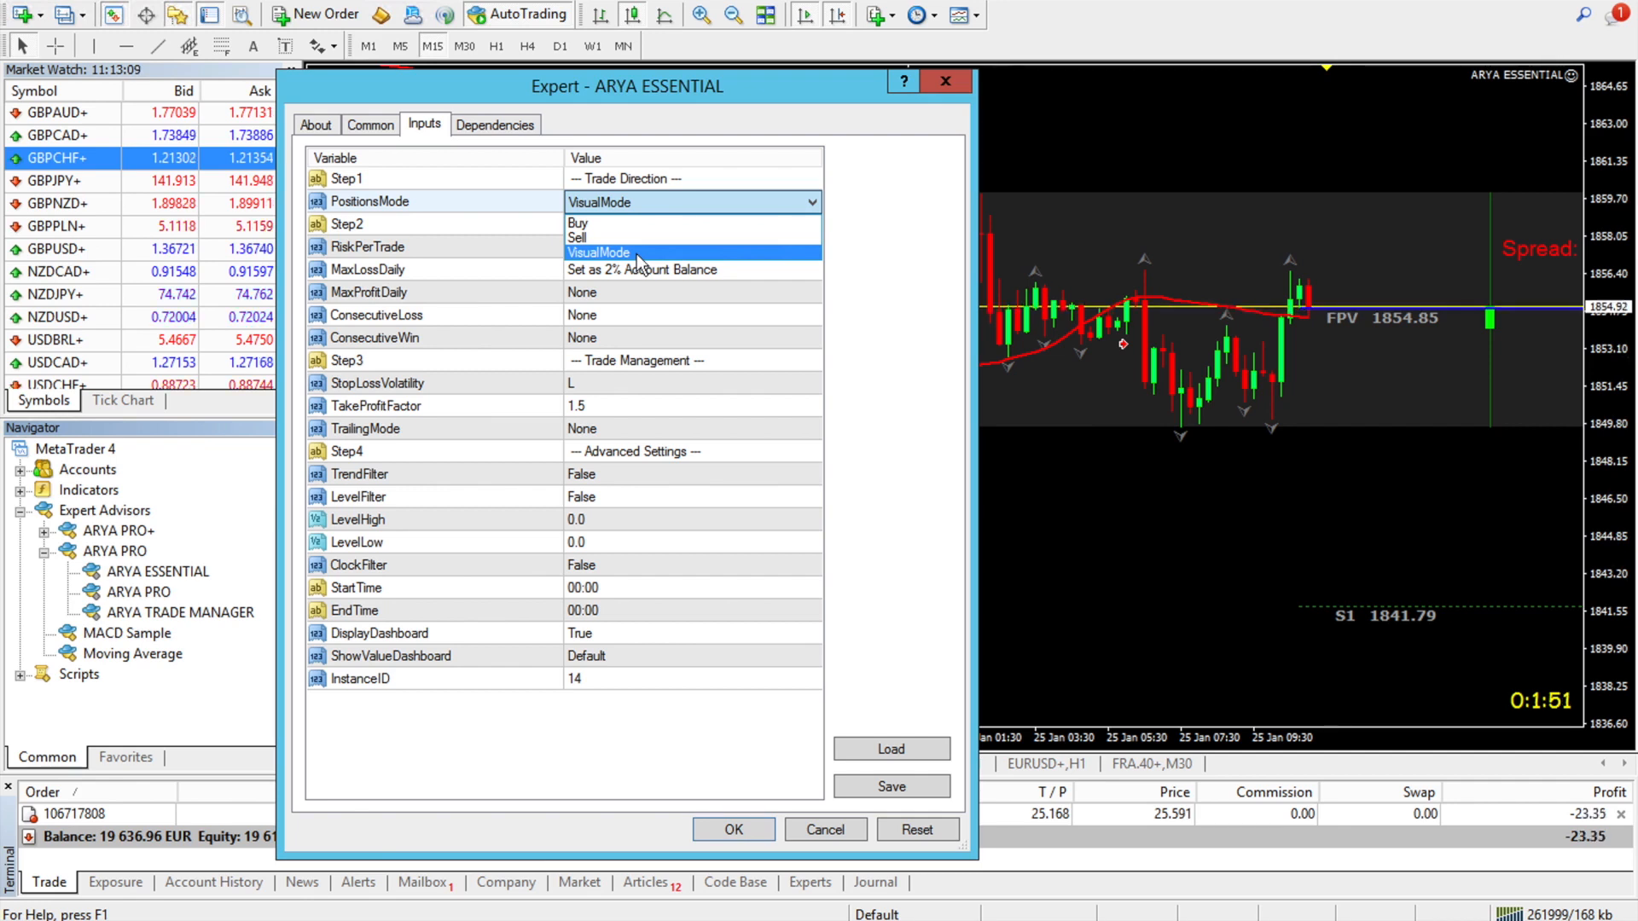
left_click(637, 254)
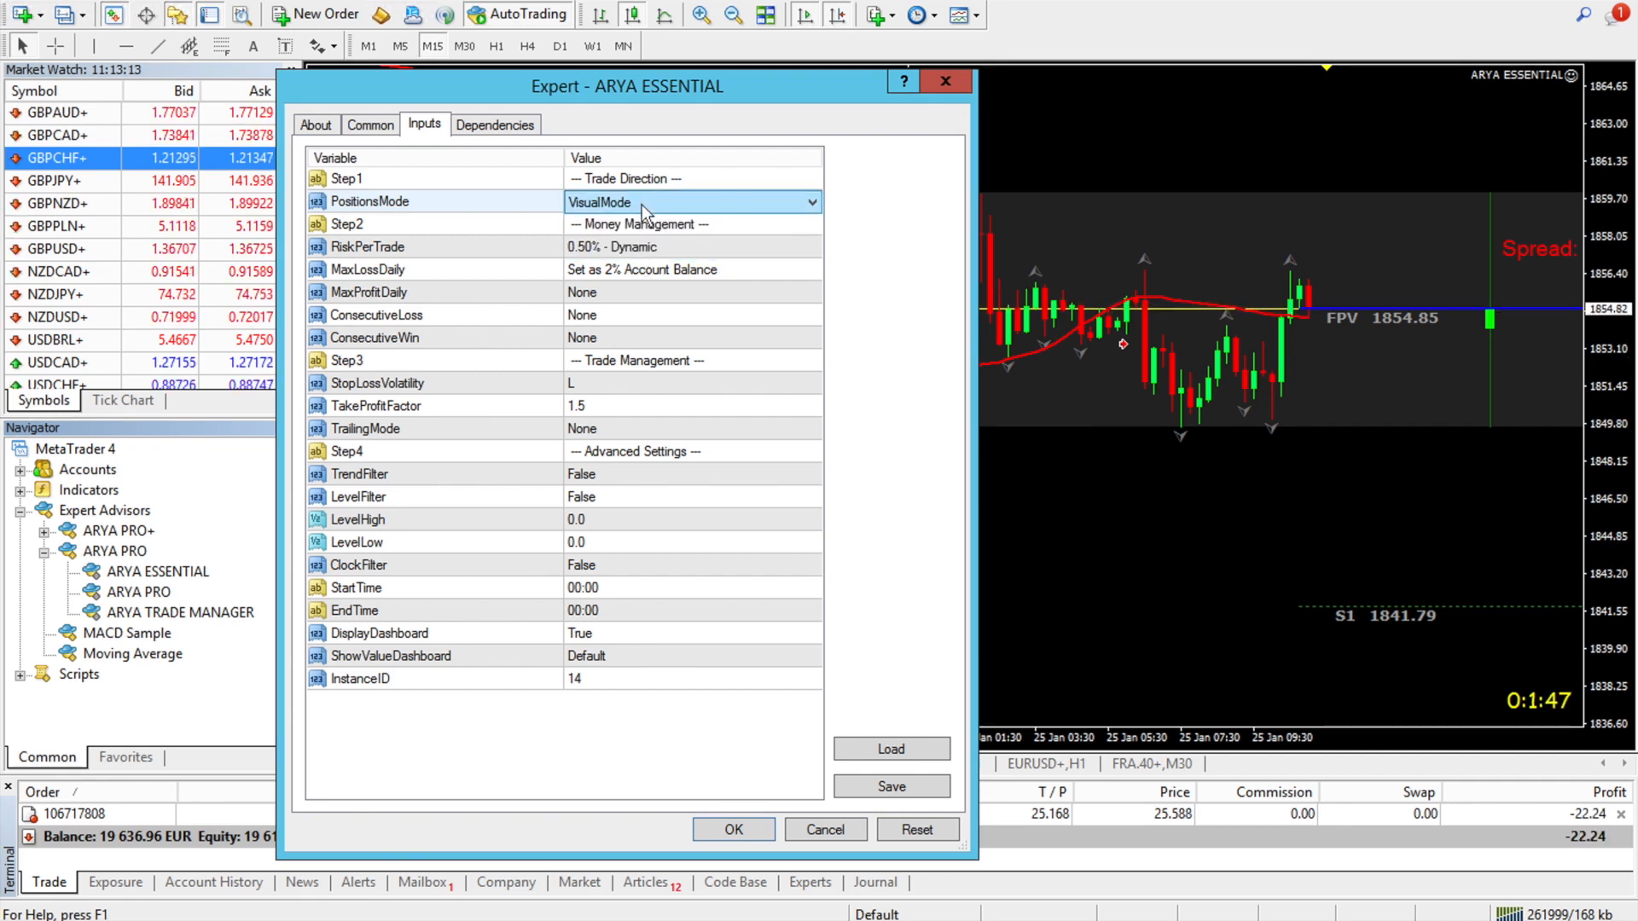
Set RiskPerTrade to 0.50% - Dynamic in the expert's money management inputs.
left_click(773, 248)
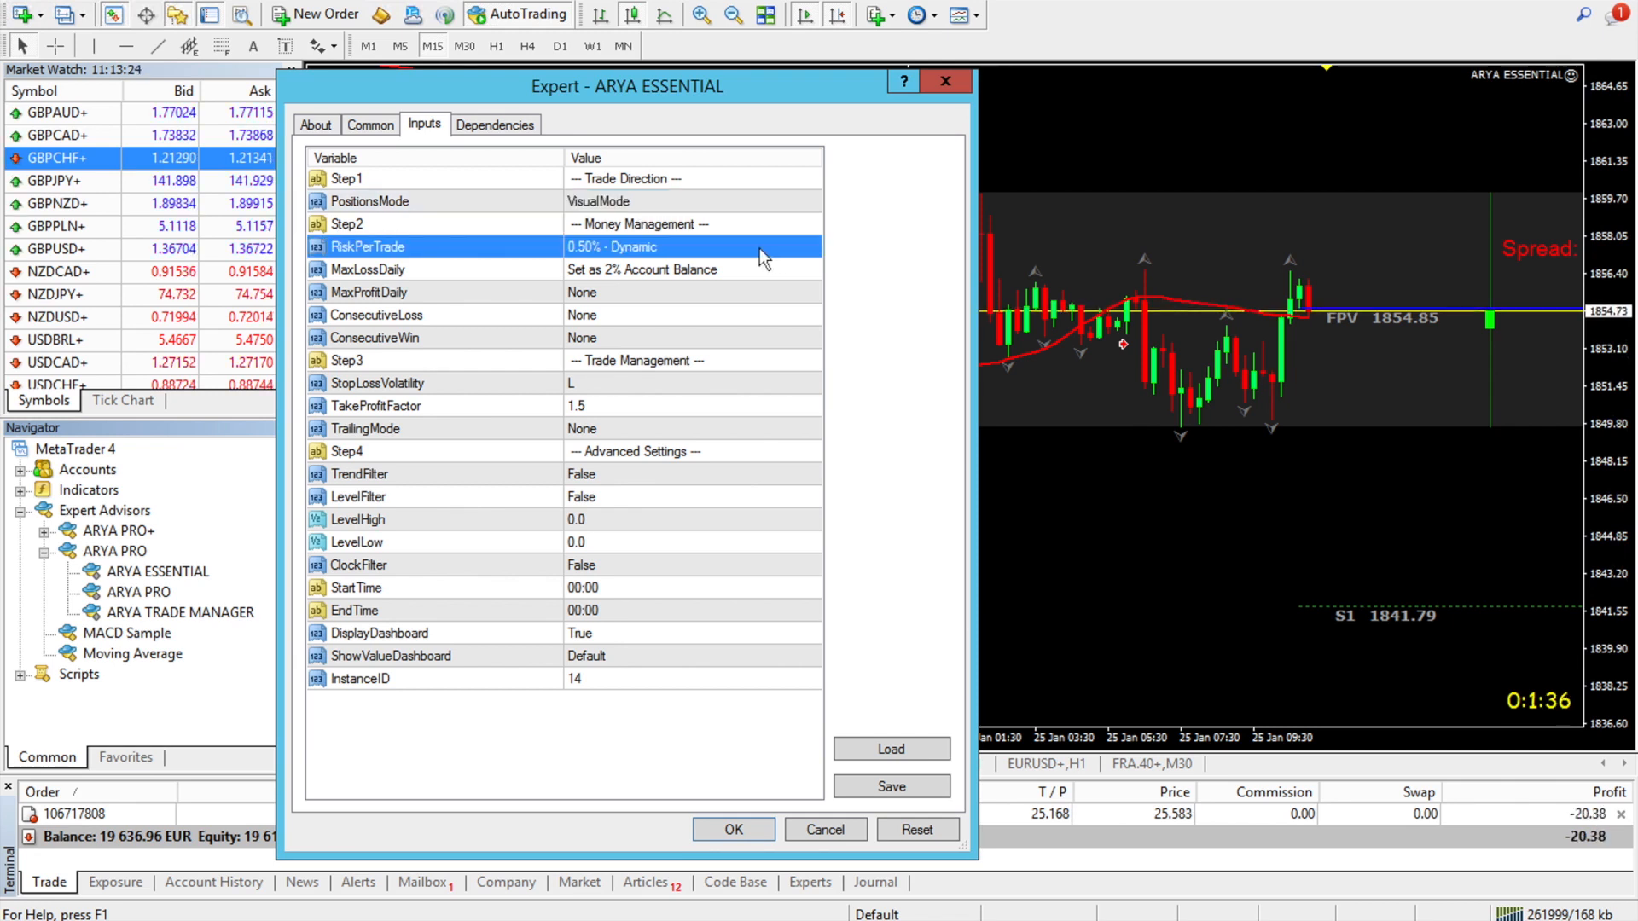
left_click(688, 248)
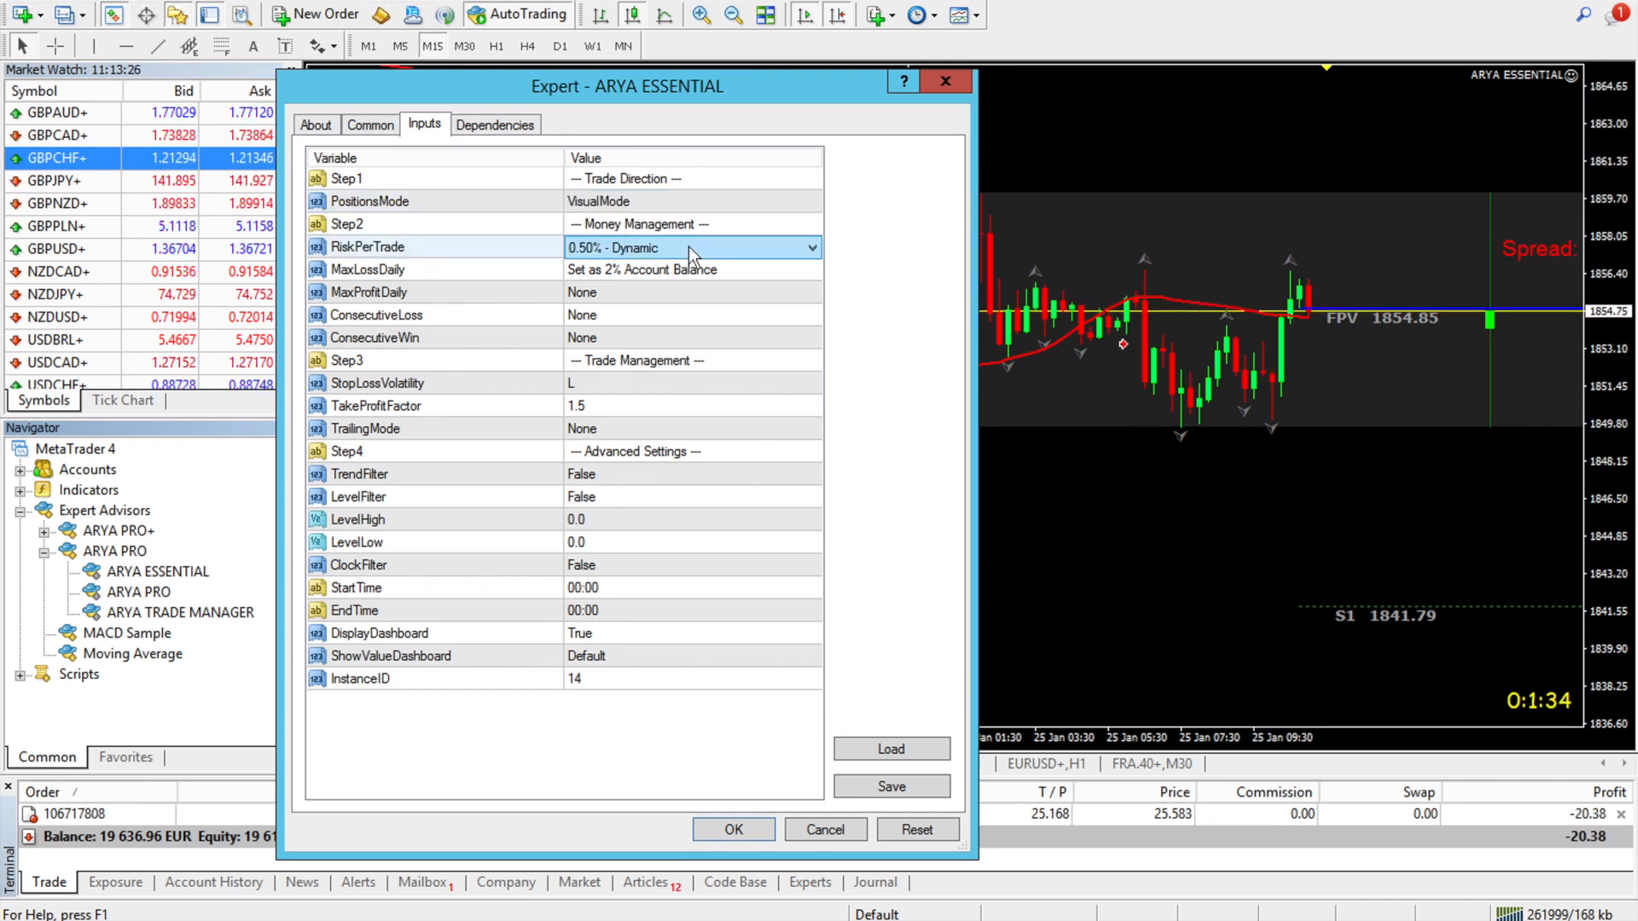
left_click(689, 248)
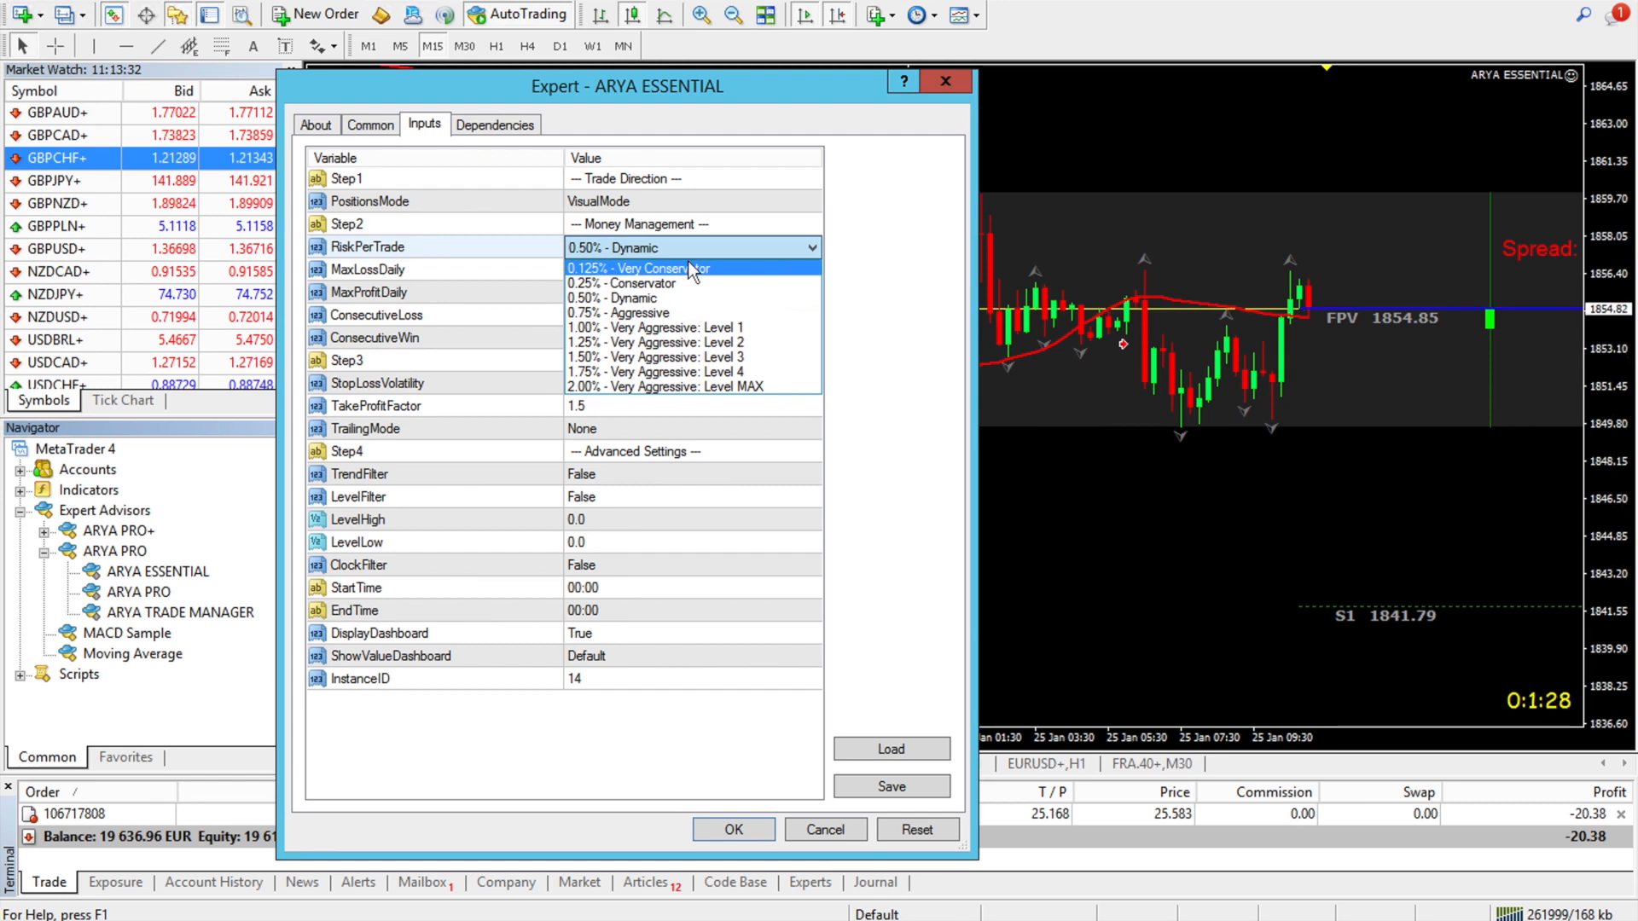
left_click(675, 304)
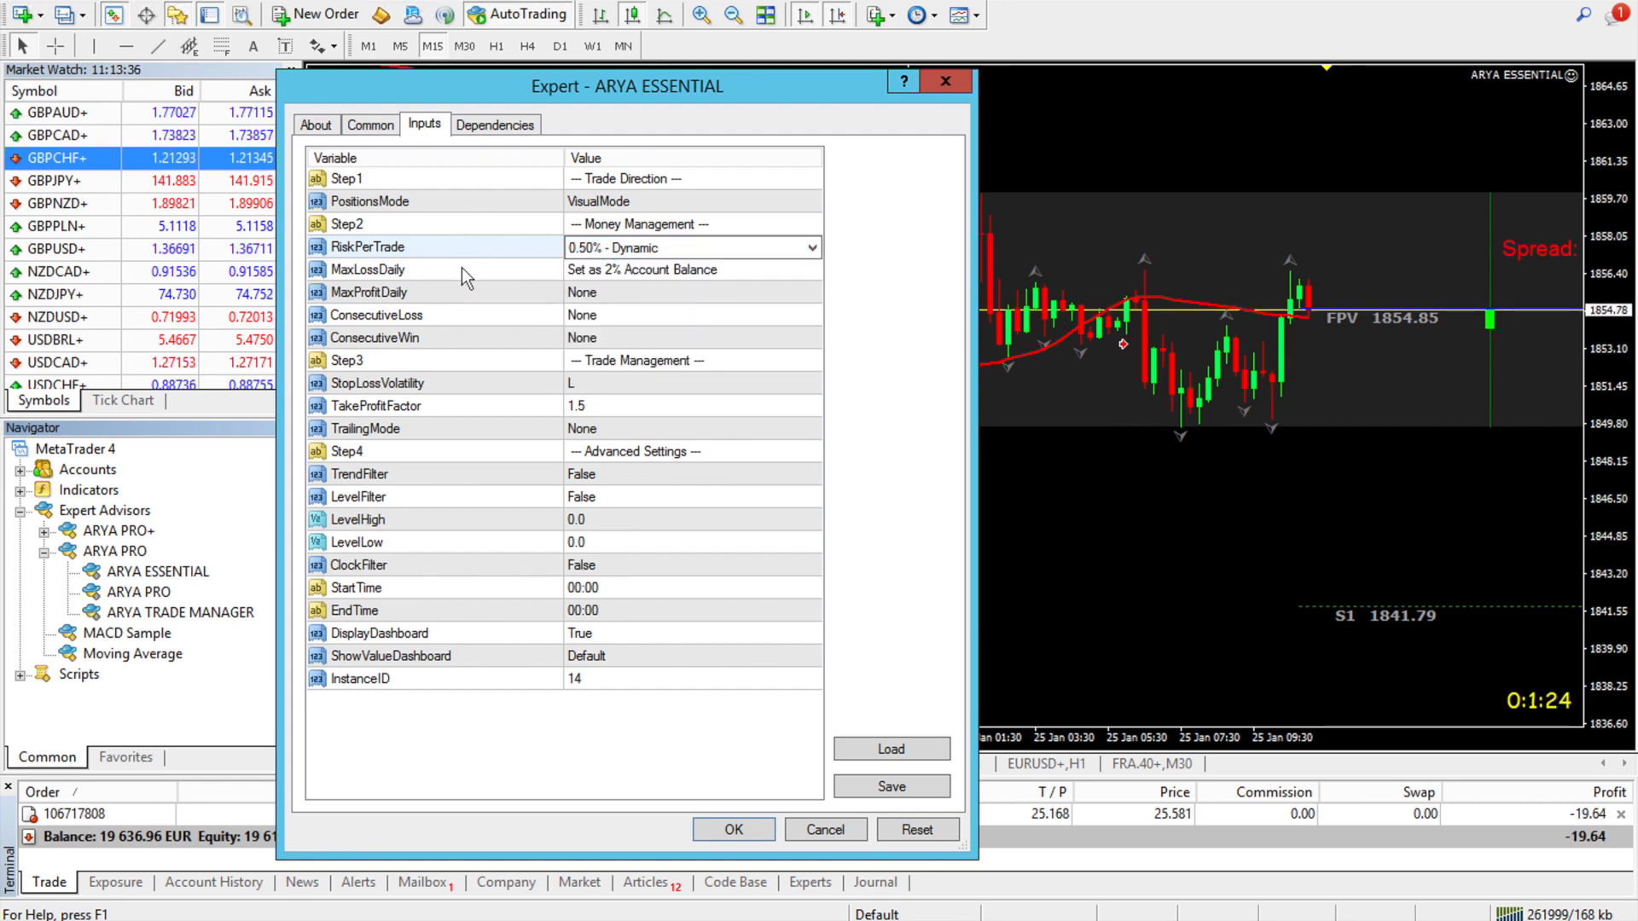
Examine the money management options for MaxLossDaily, MaxProfitDaily, ConsecutiveLoss and ConsecutiveWin.
left_click(770, 276)
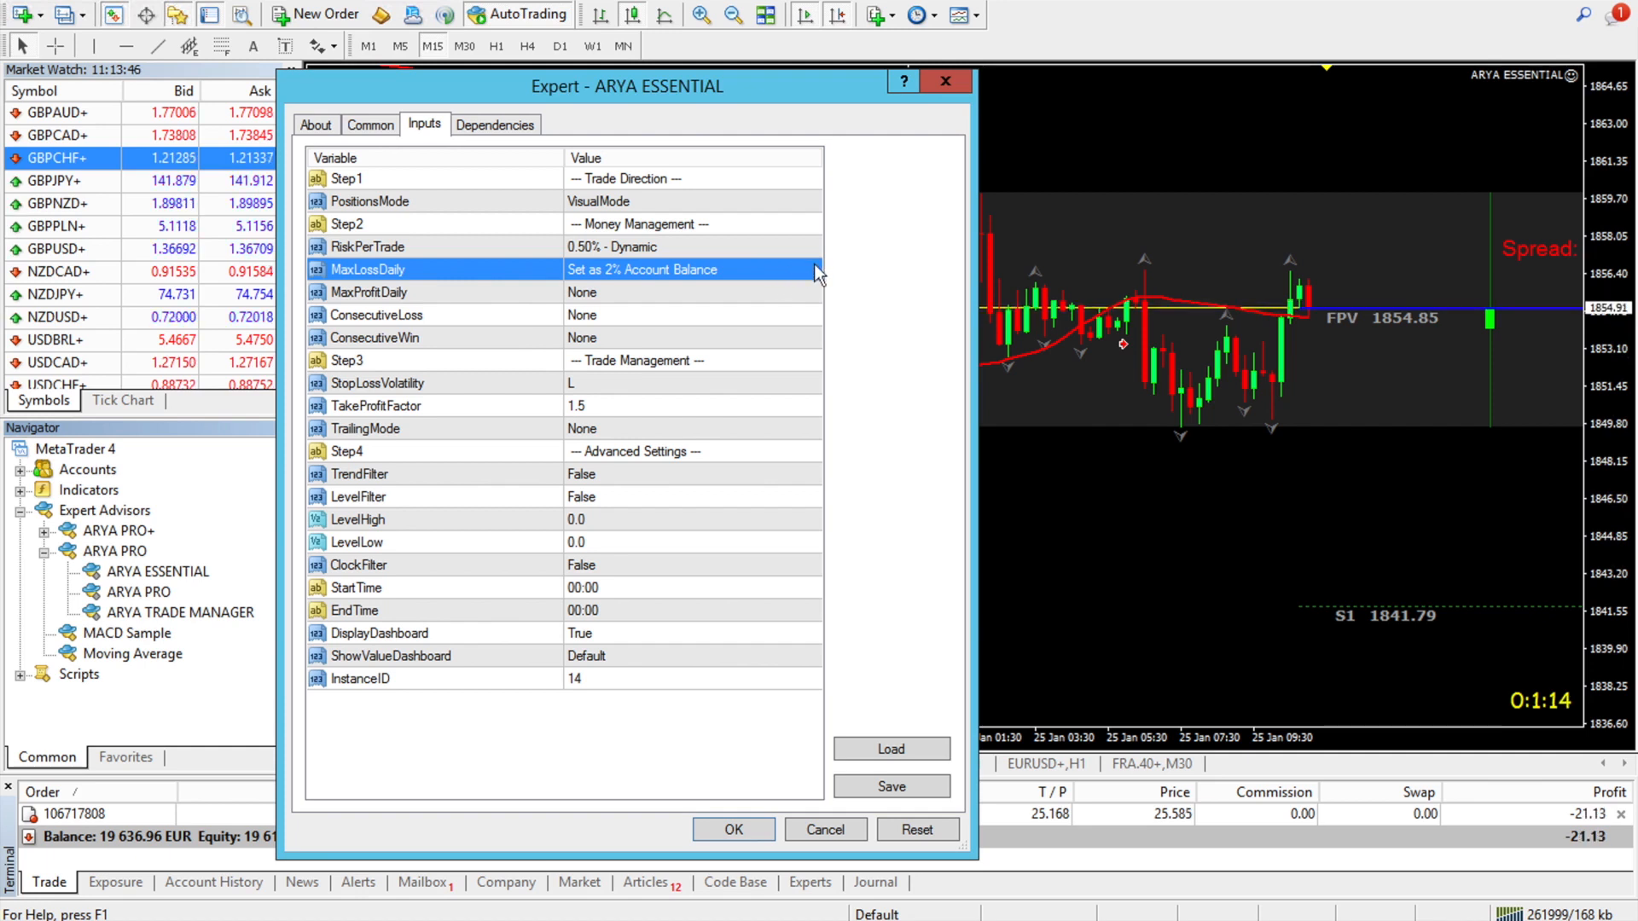
left_click(816, 291)
left_click(815, 291)
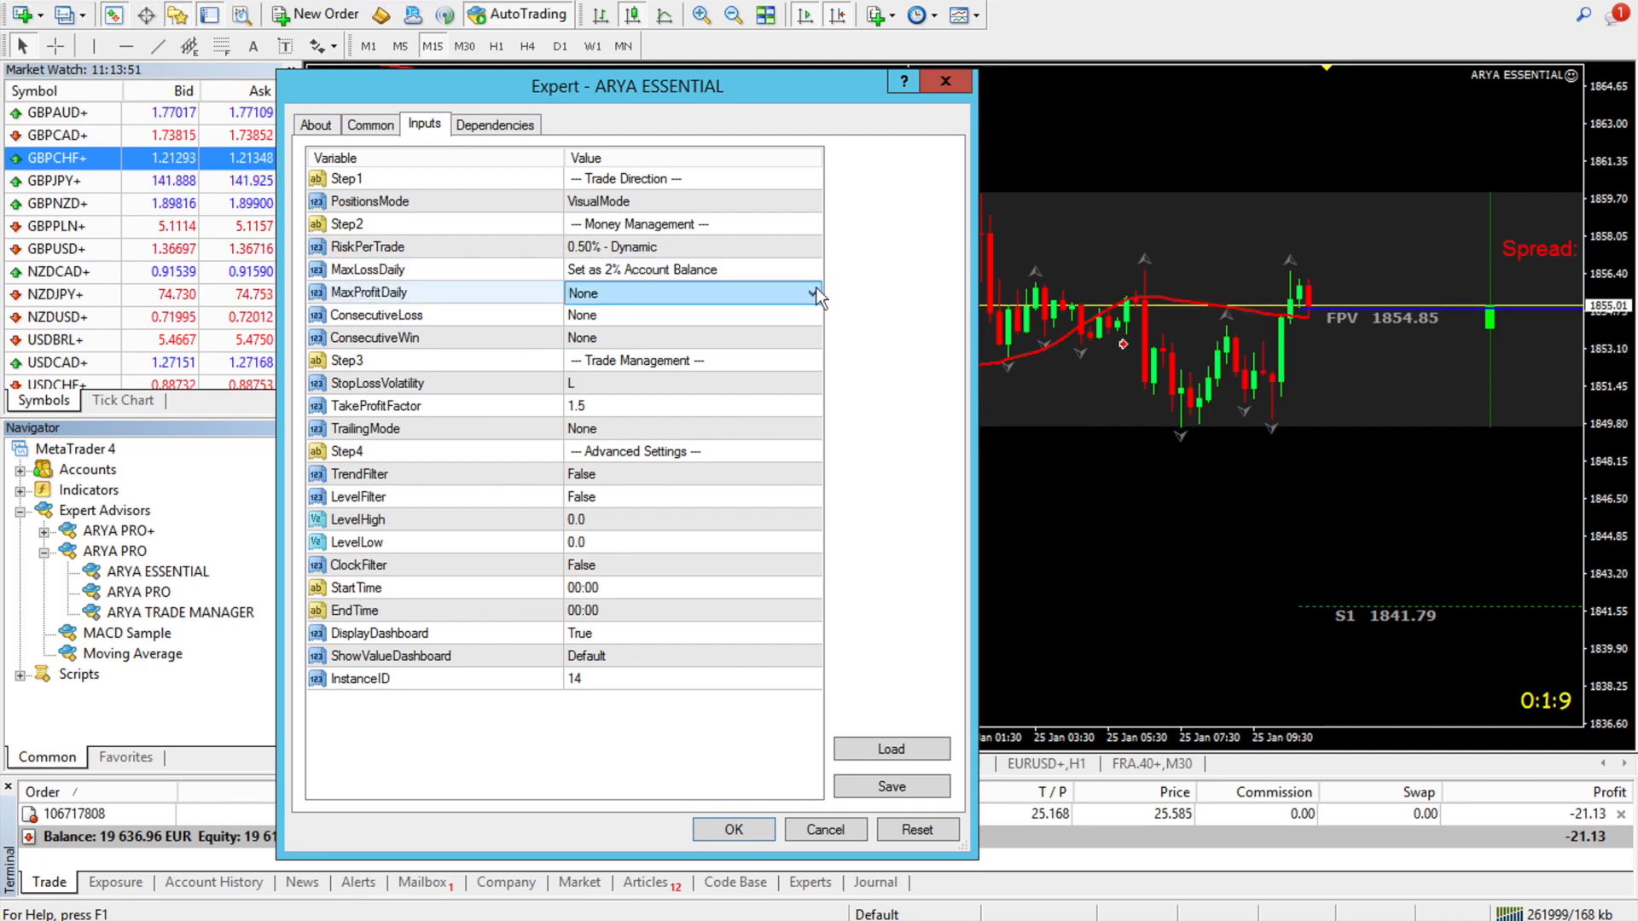
left_click(816, 292)
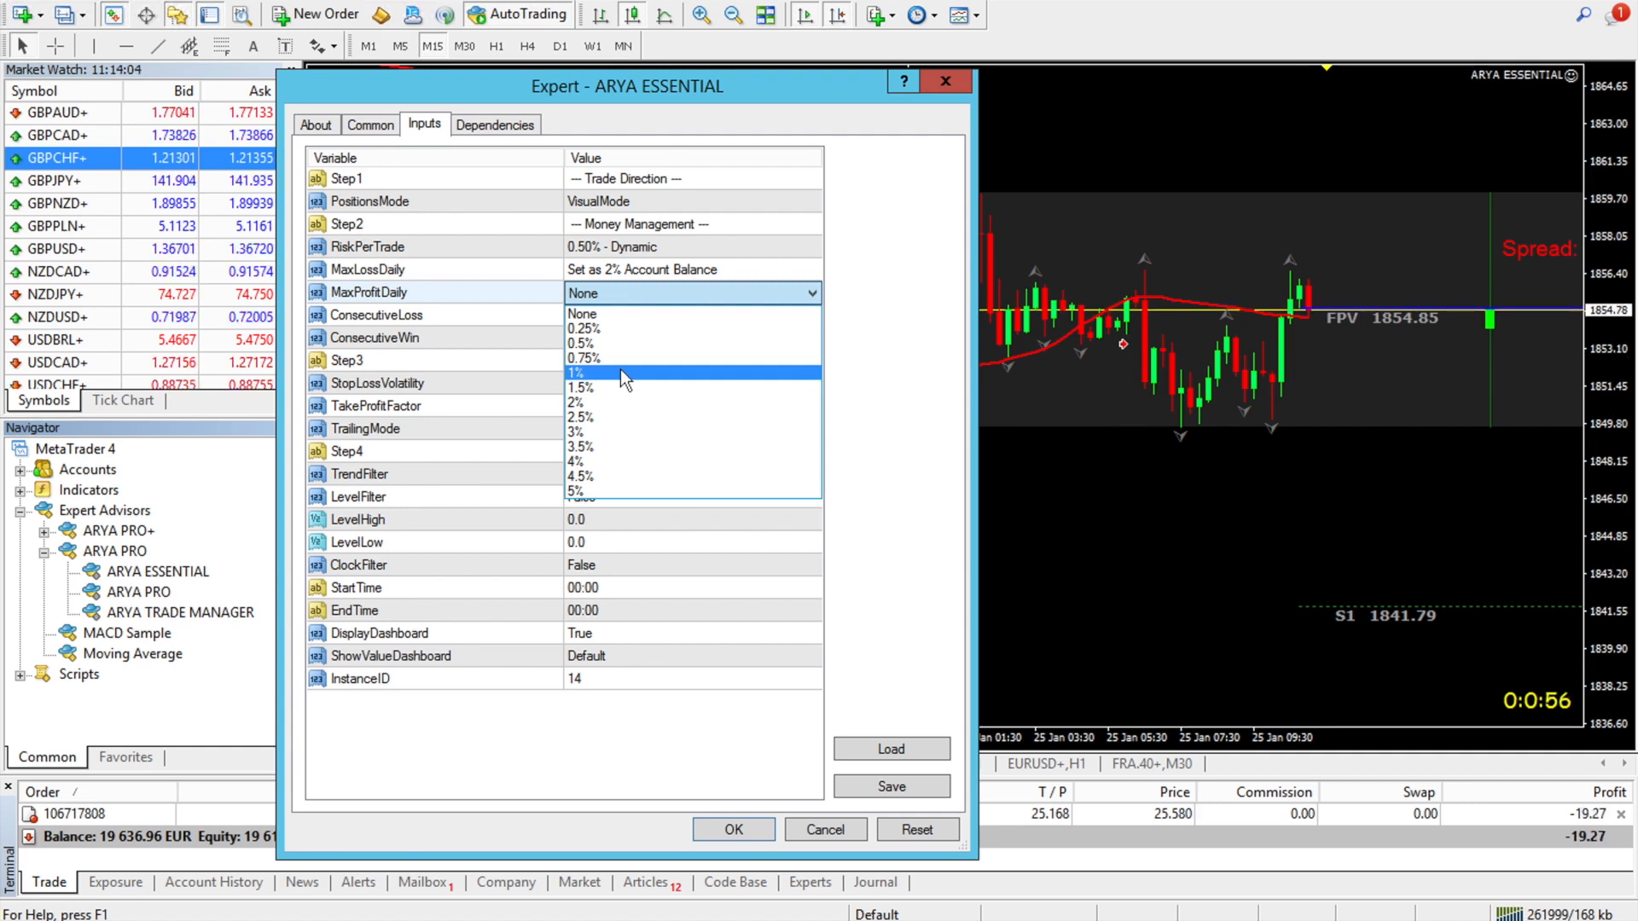
left_click(807, 300)
left_click(811, 318)
left_click(813, 317)
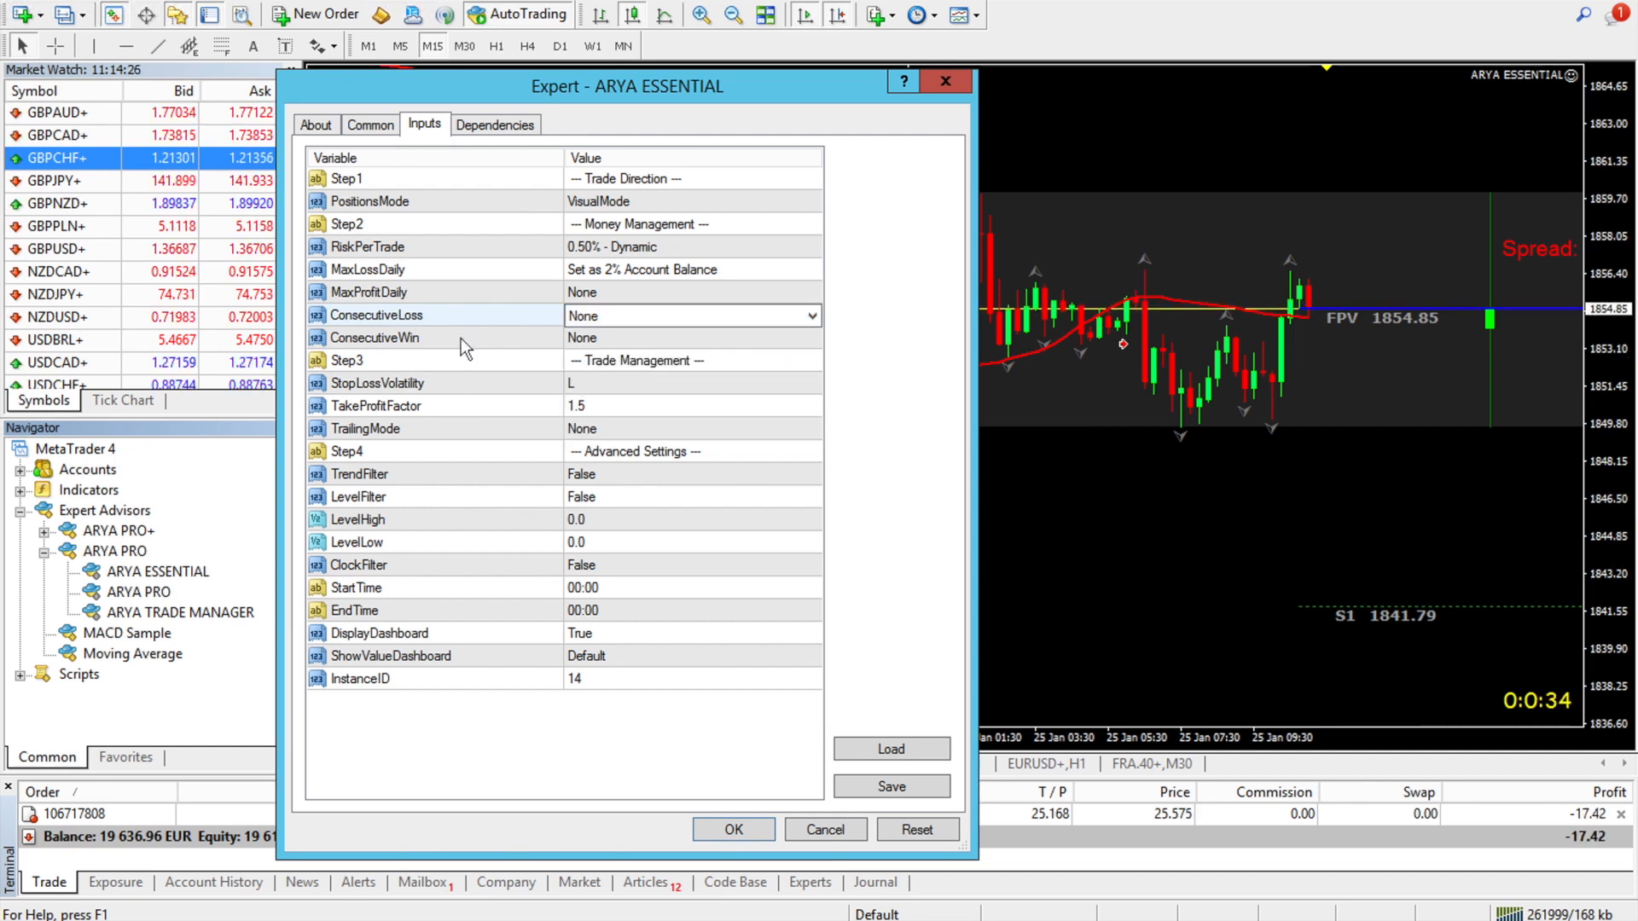
left_click(588, 337)
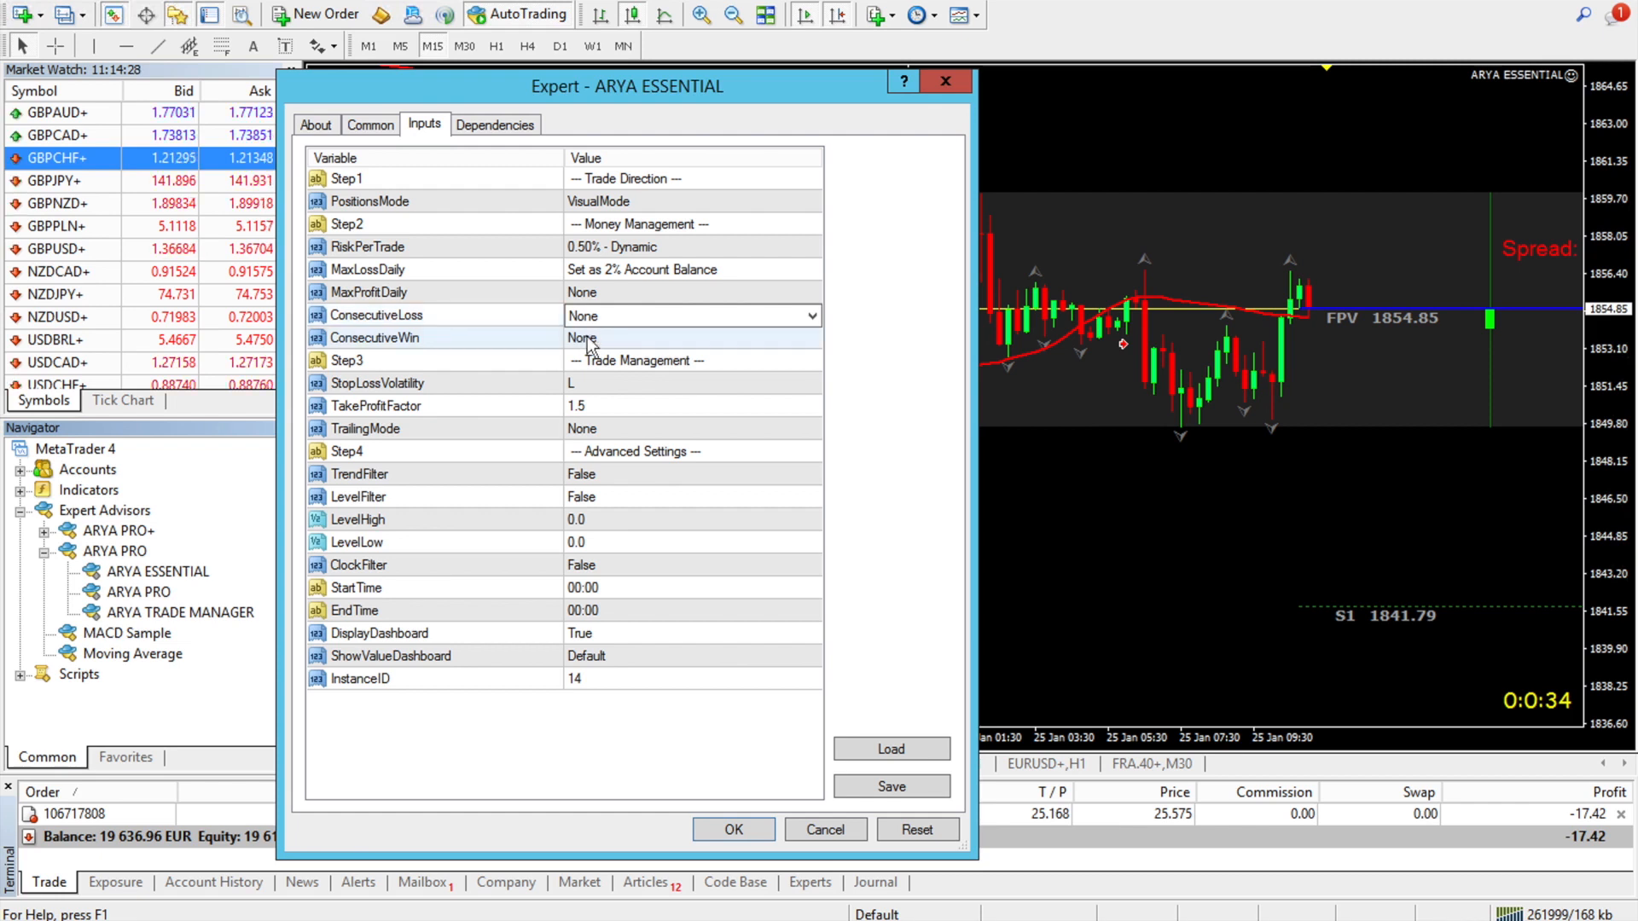
left_click(588, 337)
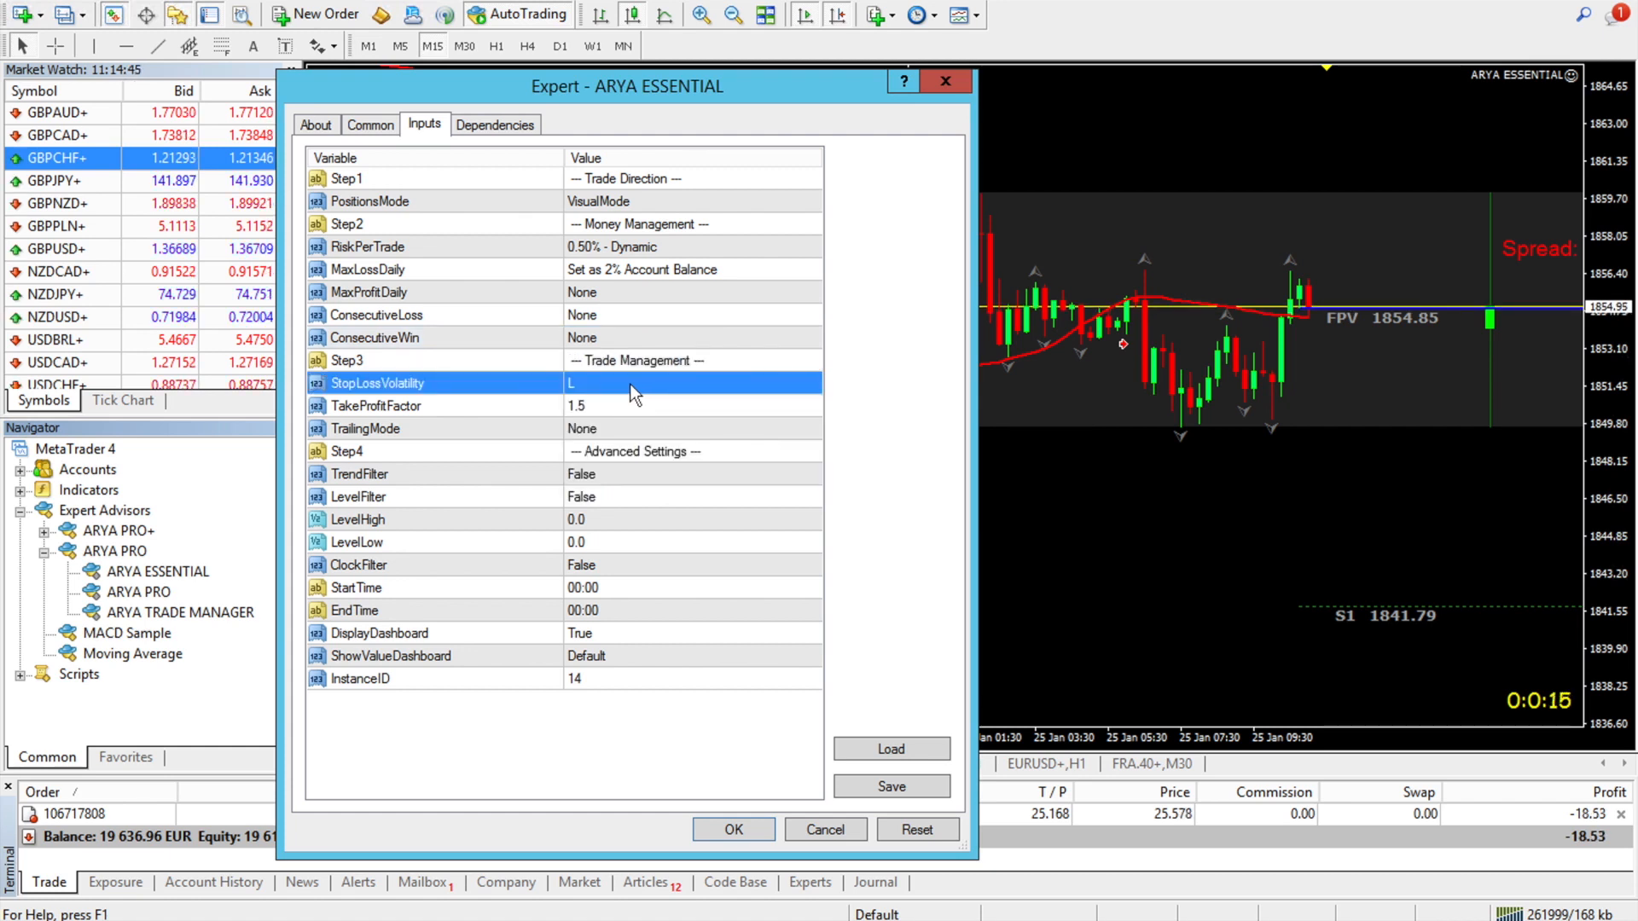
Examine the trade management options available for StopLossVolatility and TakeProfitFactor.
left_click(584, 380)
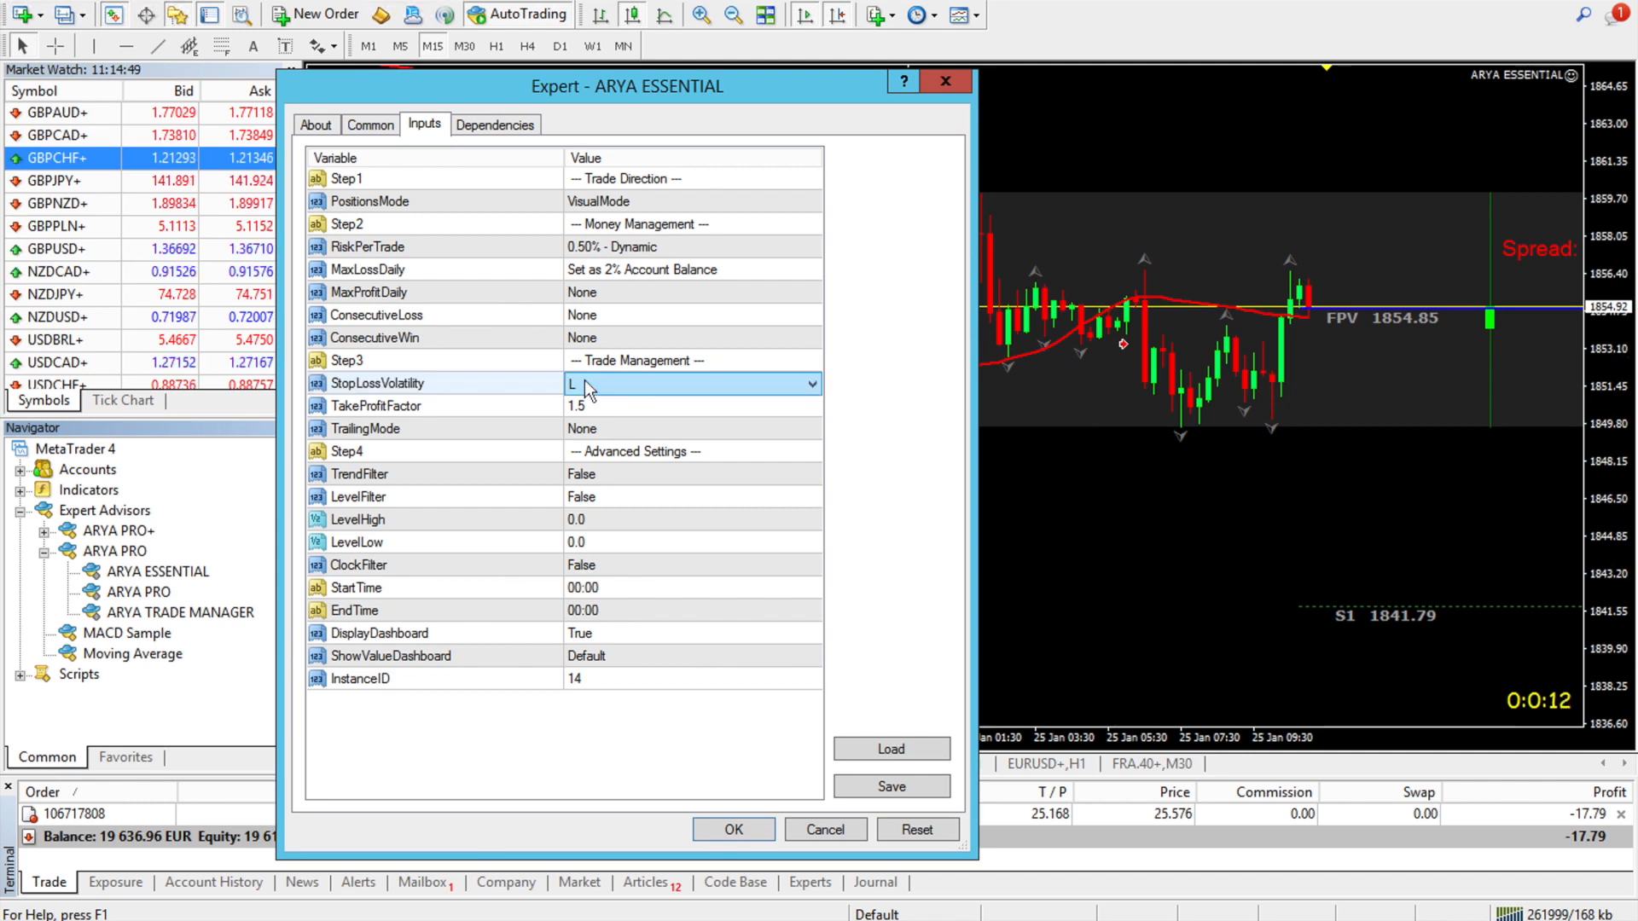
left_click(585, 381)
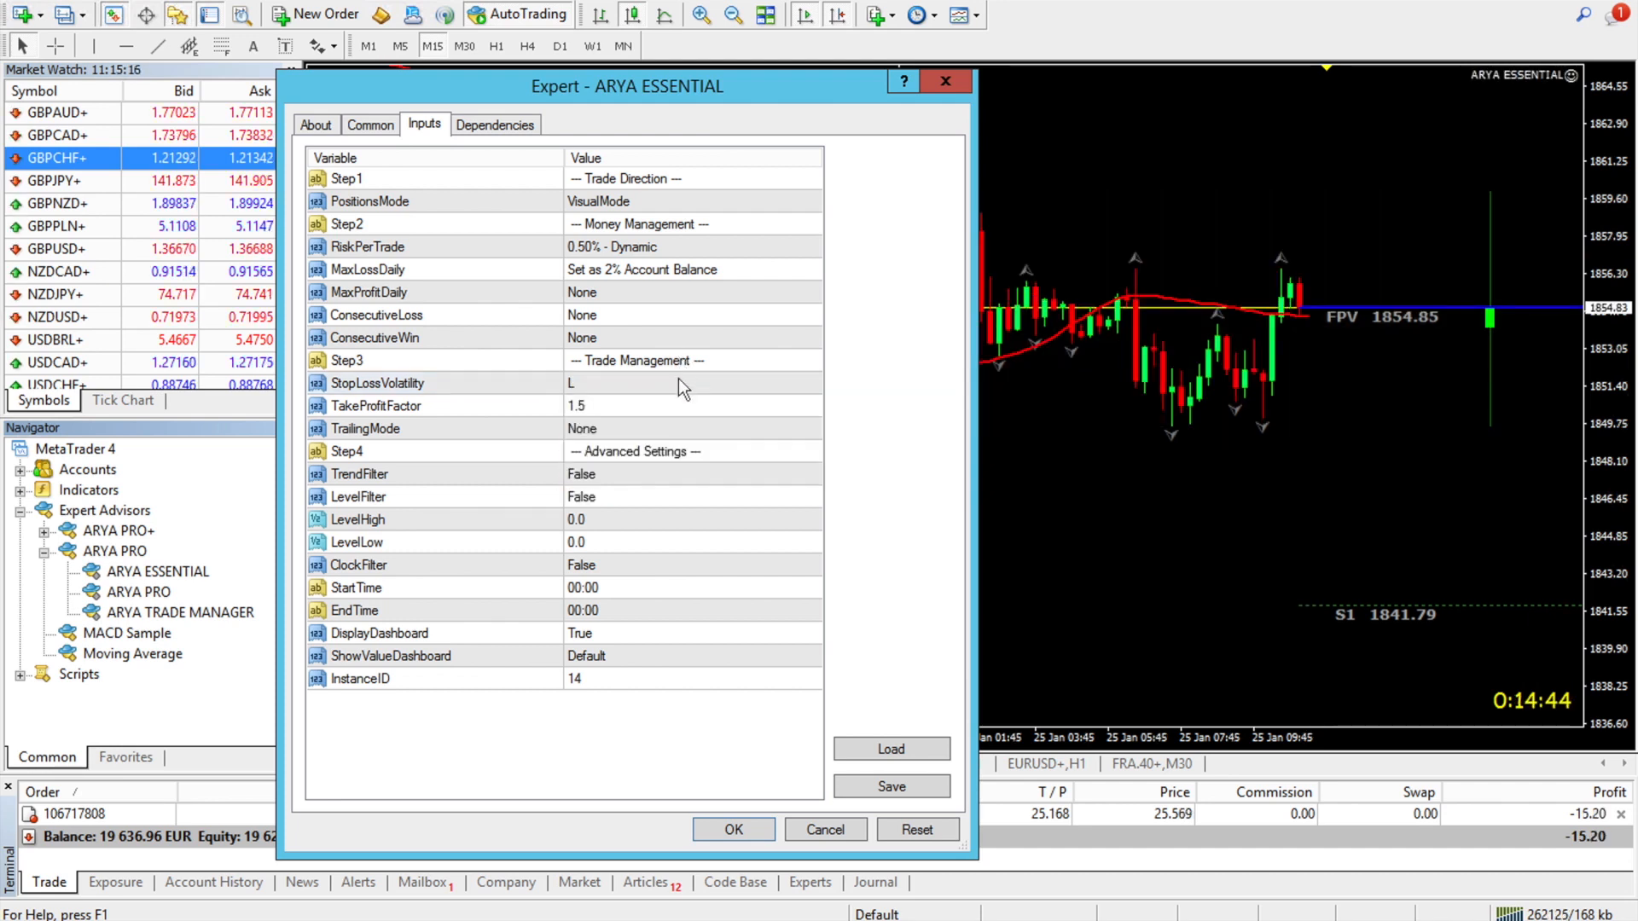
double_click(576, 382)
left_click(605, 383)
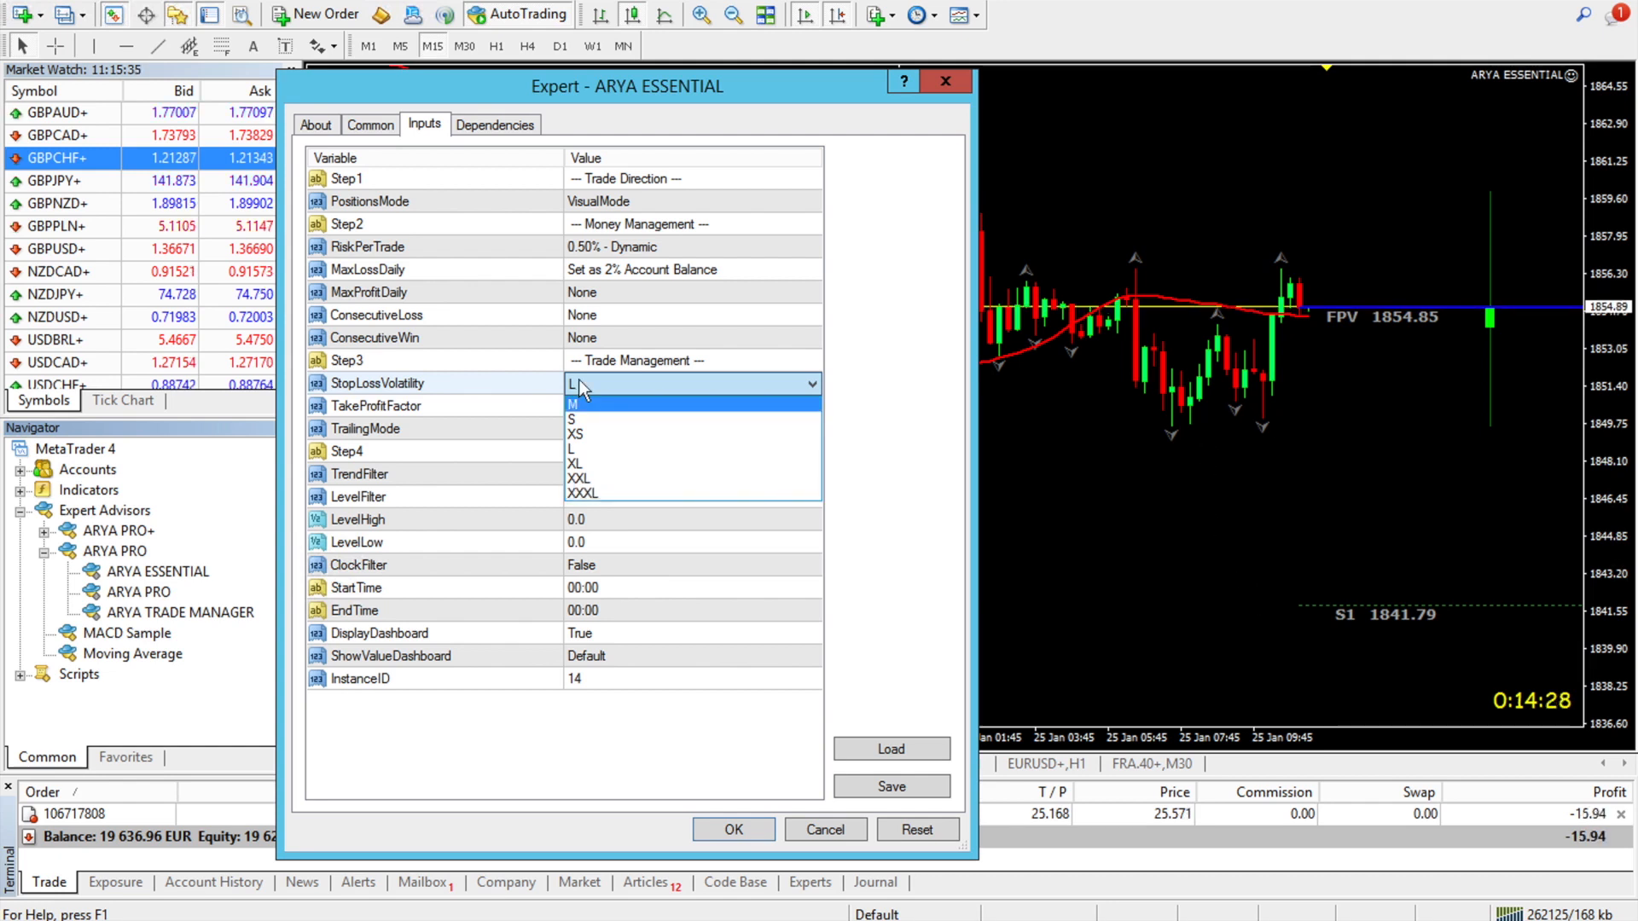
left_click(538, 406)
left_click(543, 409)
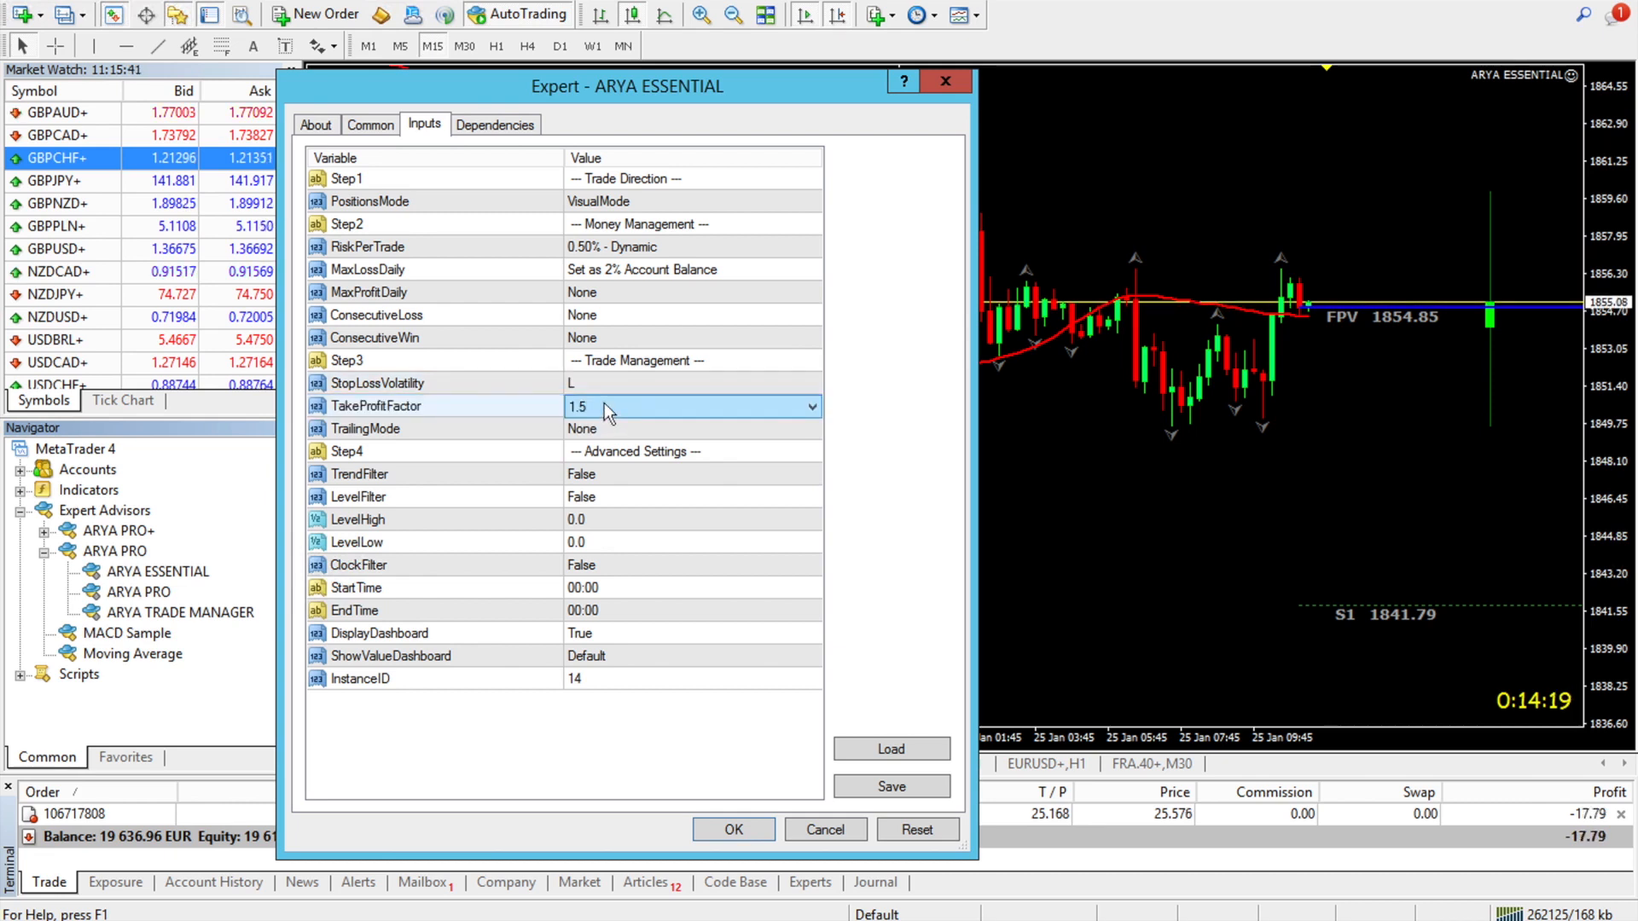
left_click(604, 404)
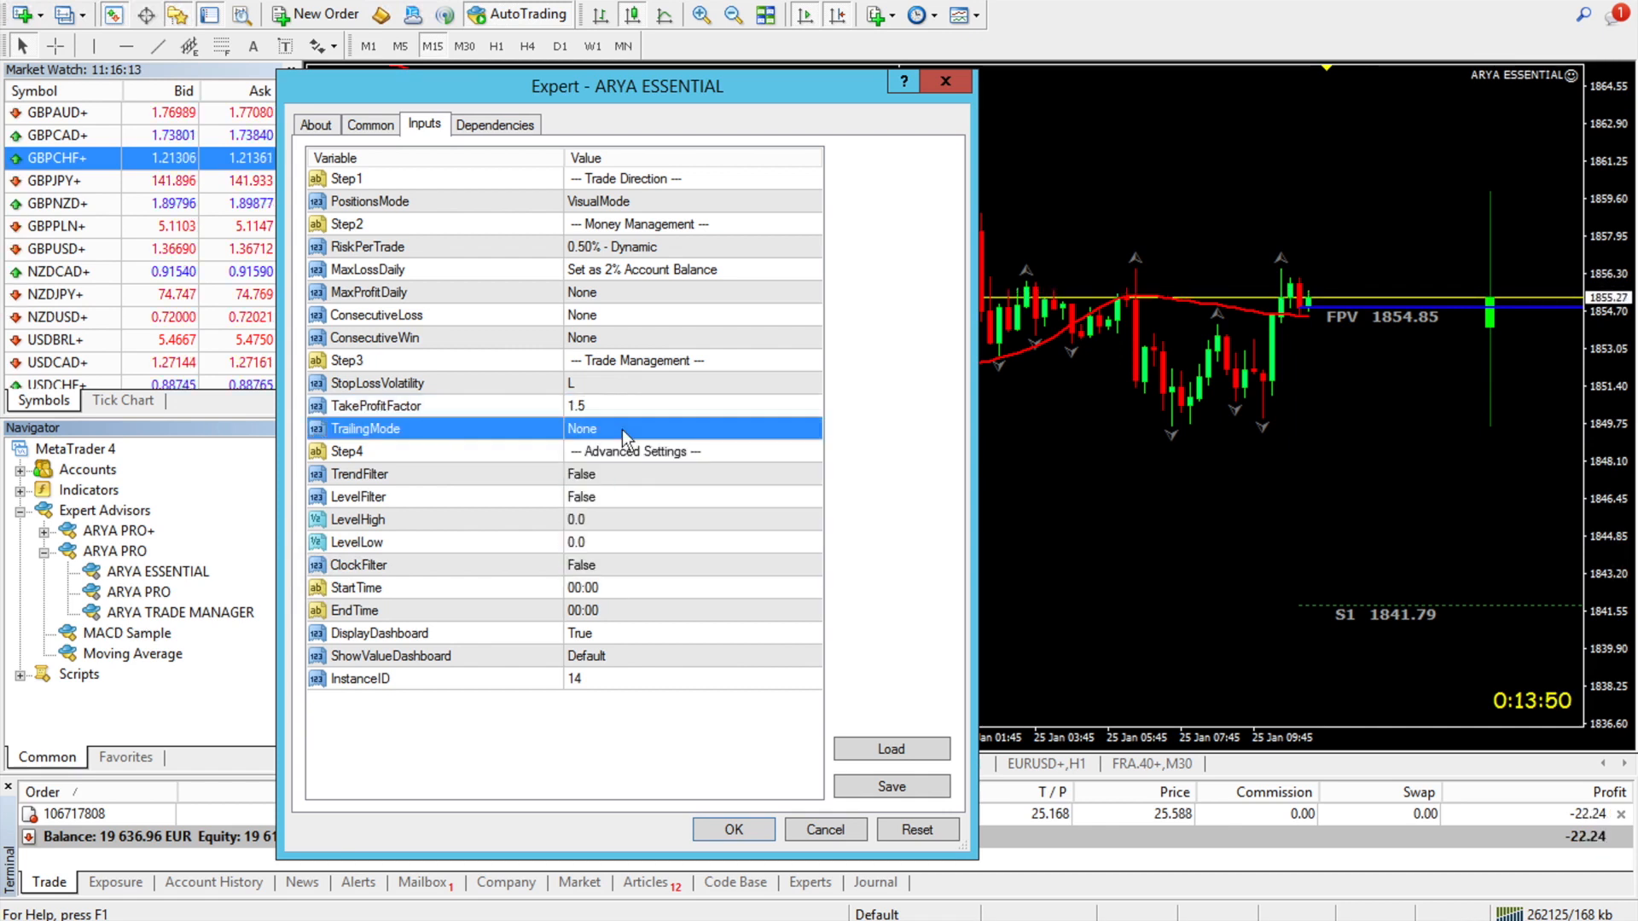
Review the TrailingMode choices and set TrailingMode to None.
left_click(623, 429)
left_click(622, 429)
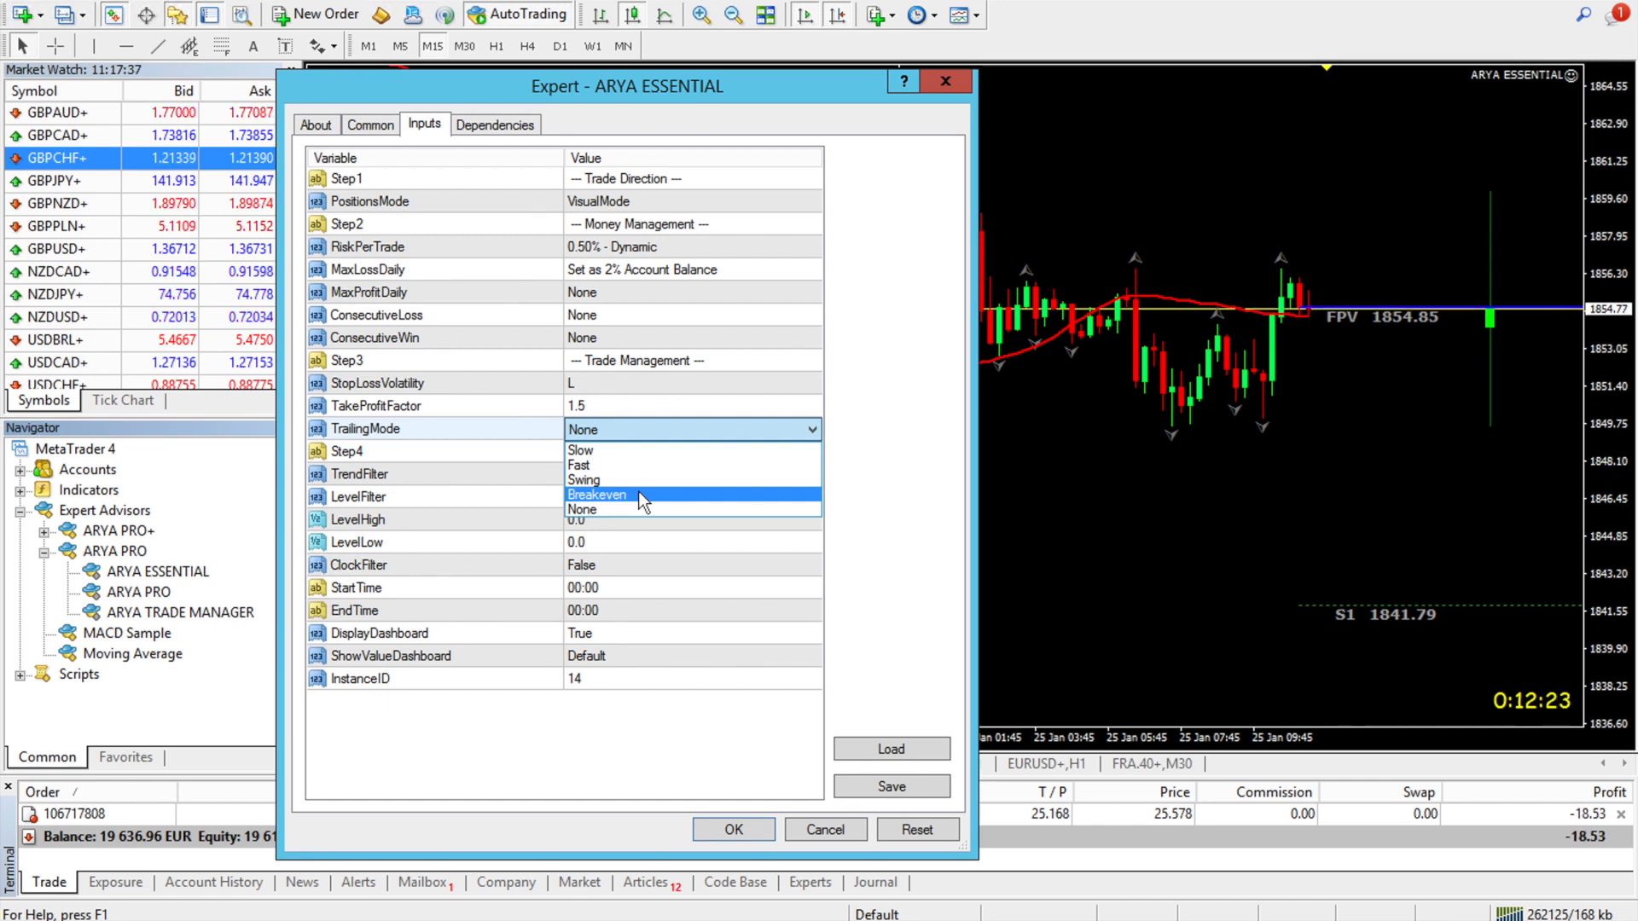
left_click(590, 513)
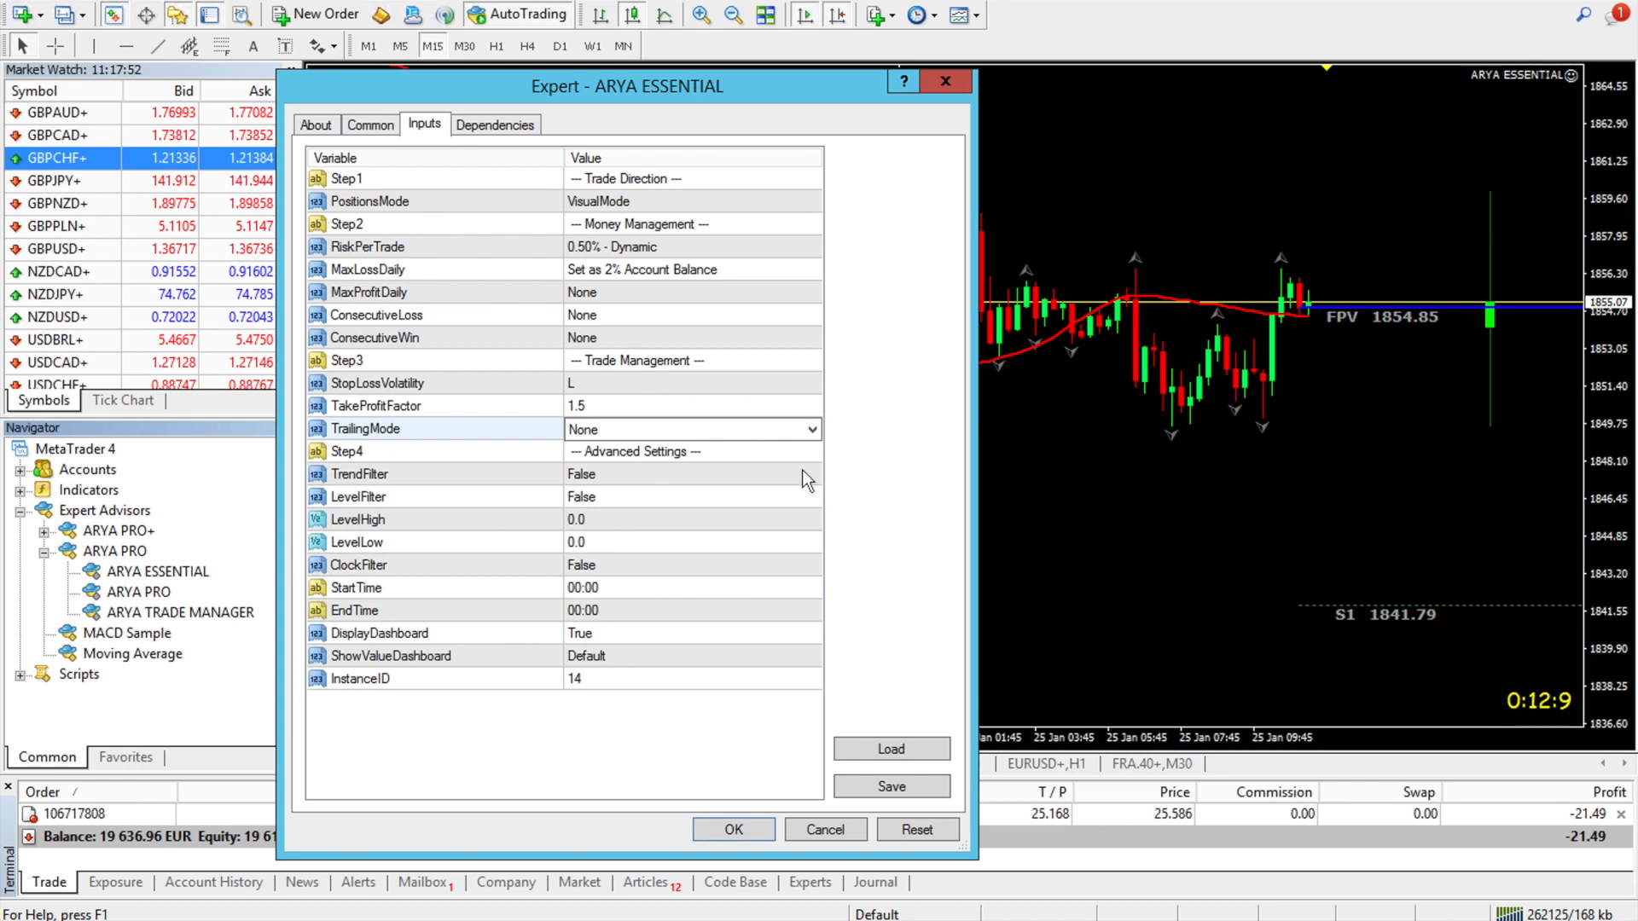
Set TrendFilter to Ichimoku in the advanced settings and apply the ARYA ESSENTIAL inputs to the chart.
left_click(802, 475)
left_click(803, 474)
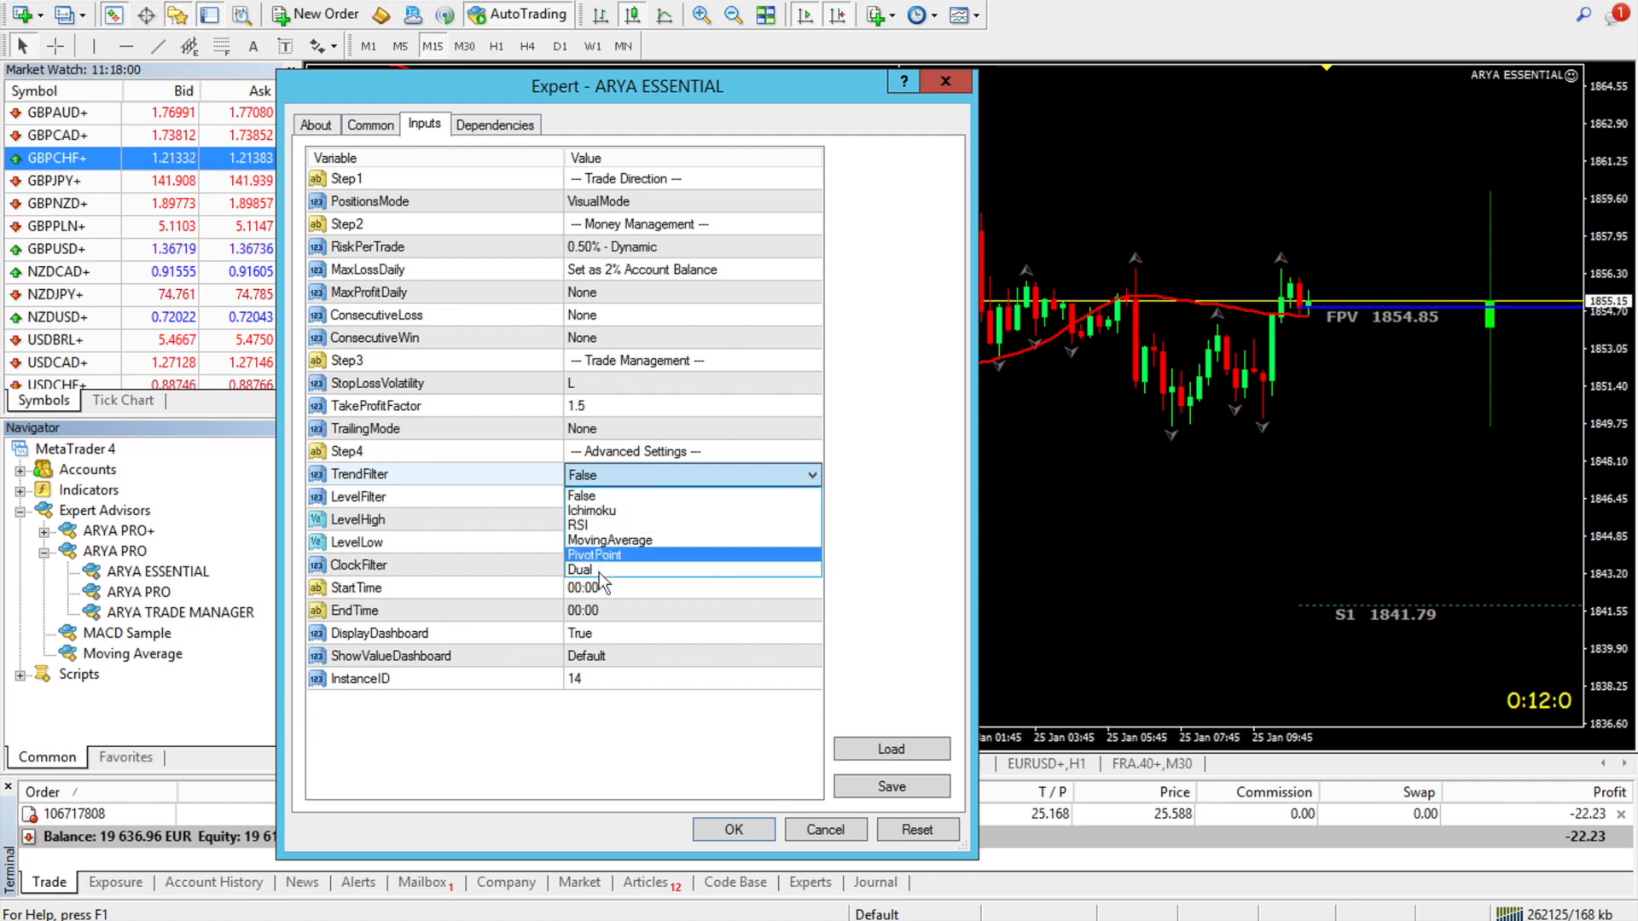
left_click(614, 496)
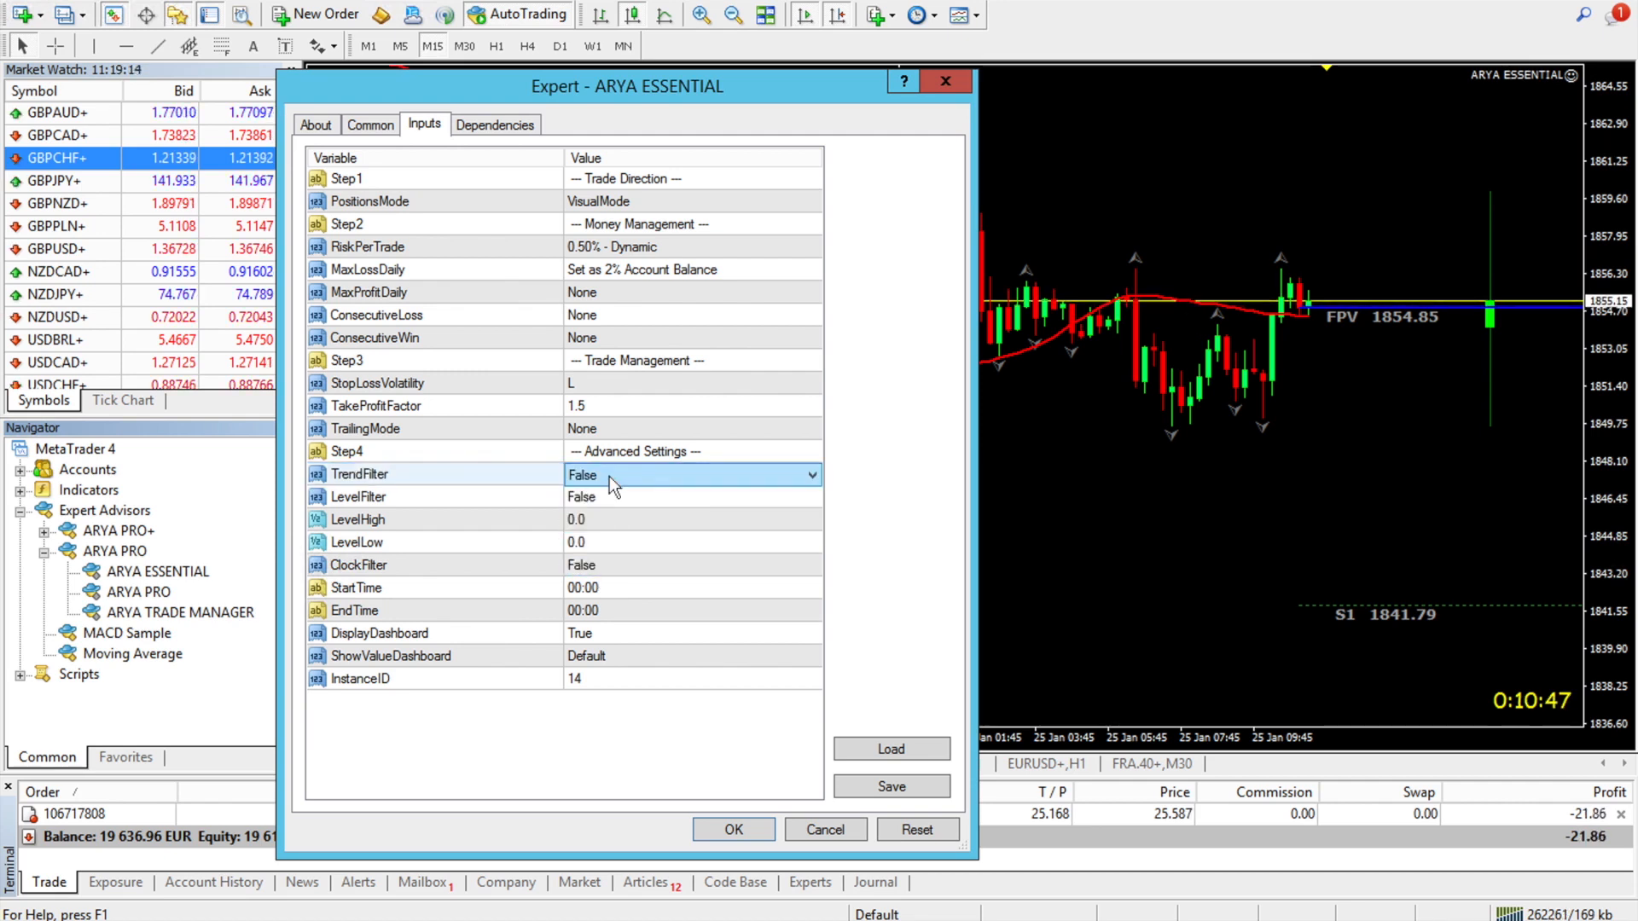
left_click(610, 477)
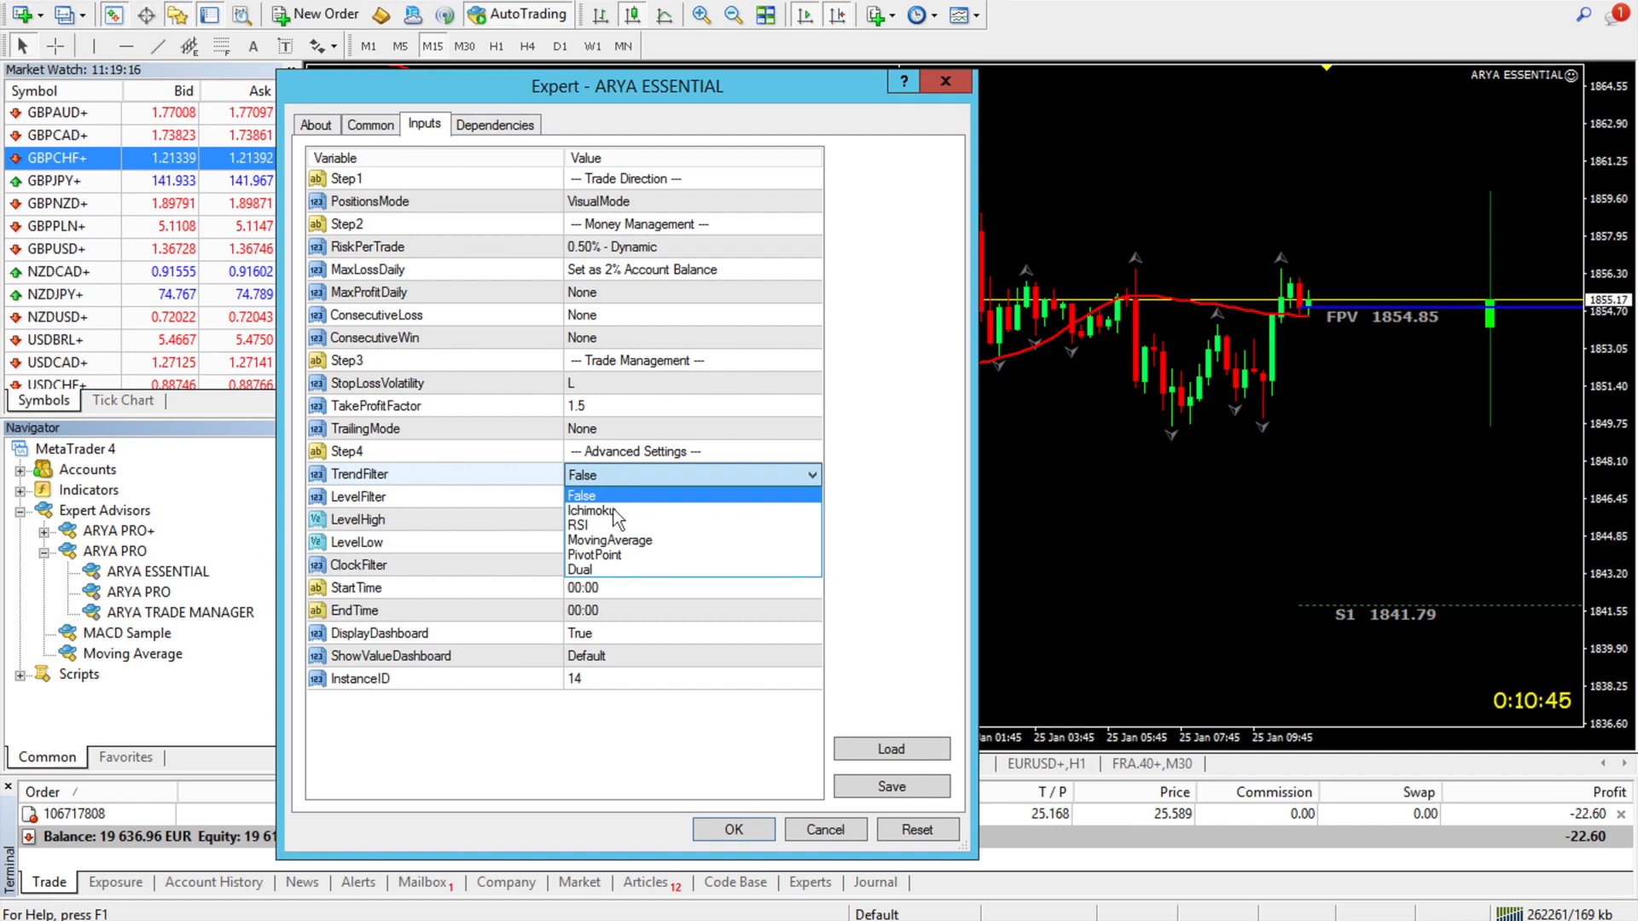
left_click(613, 508)
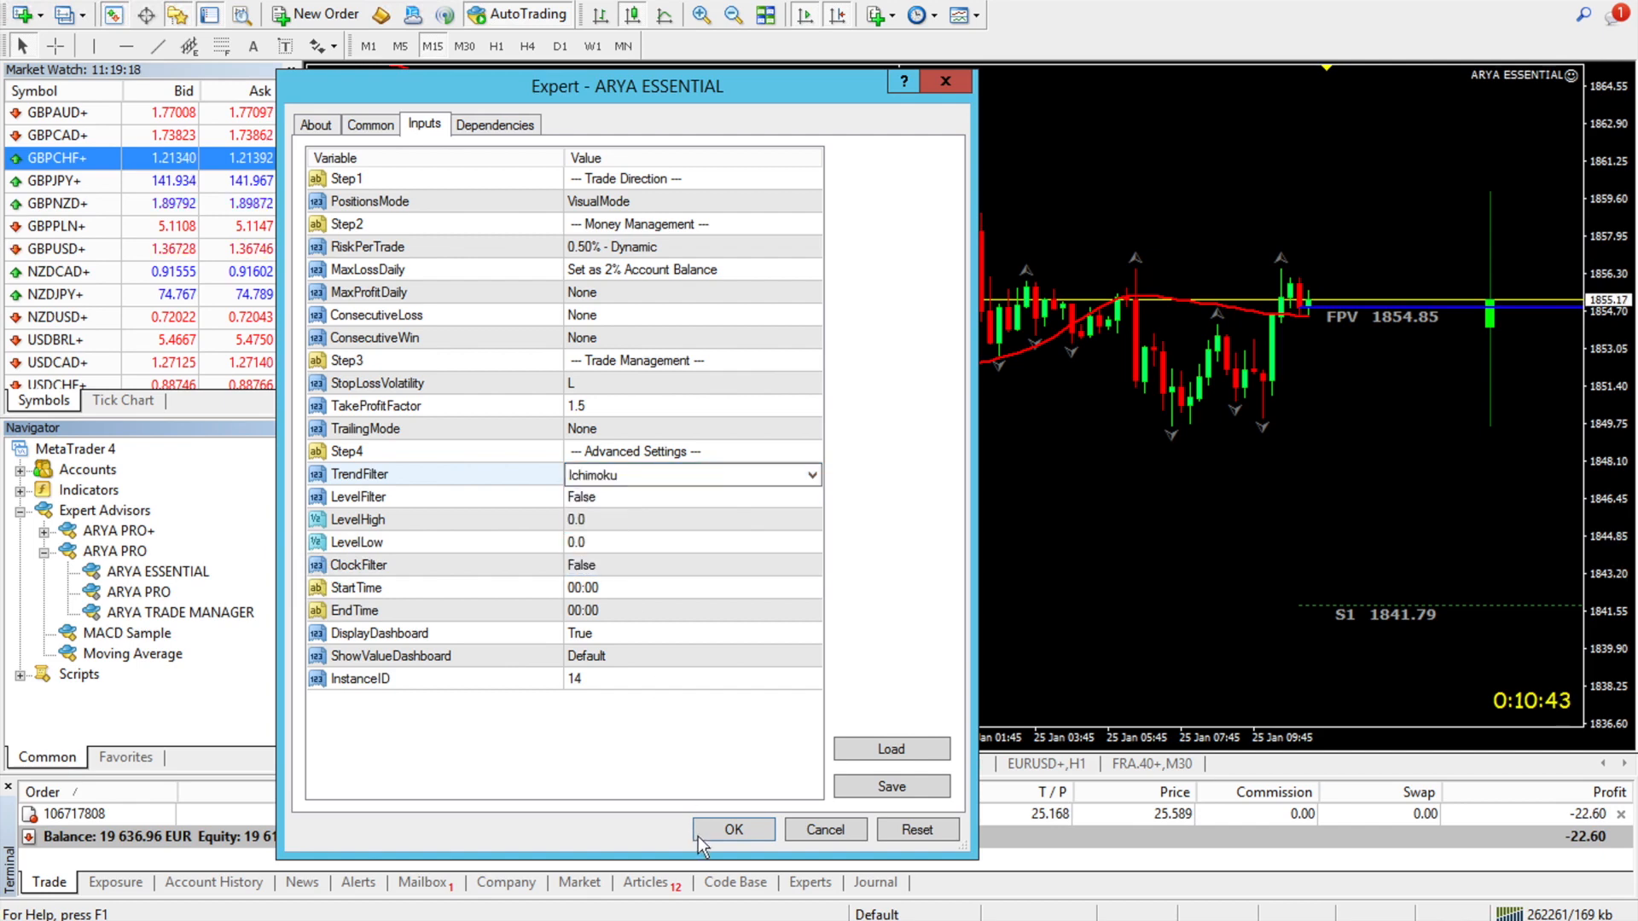
left_click(729, 834)
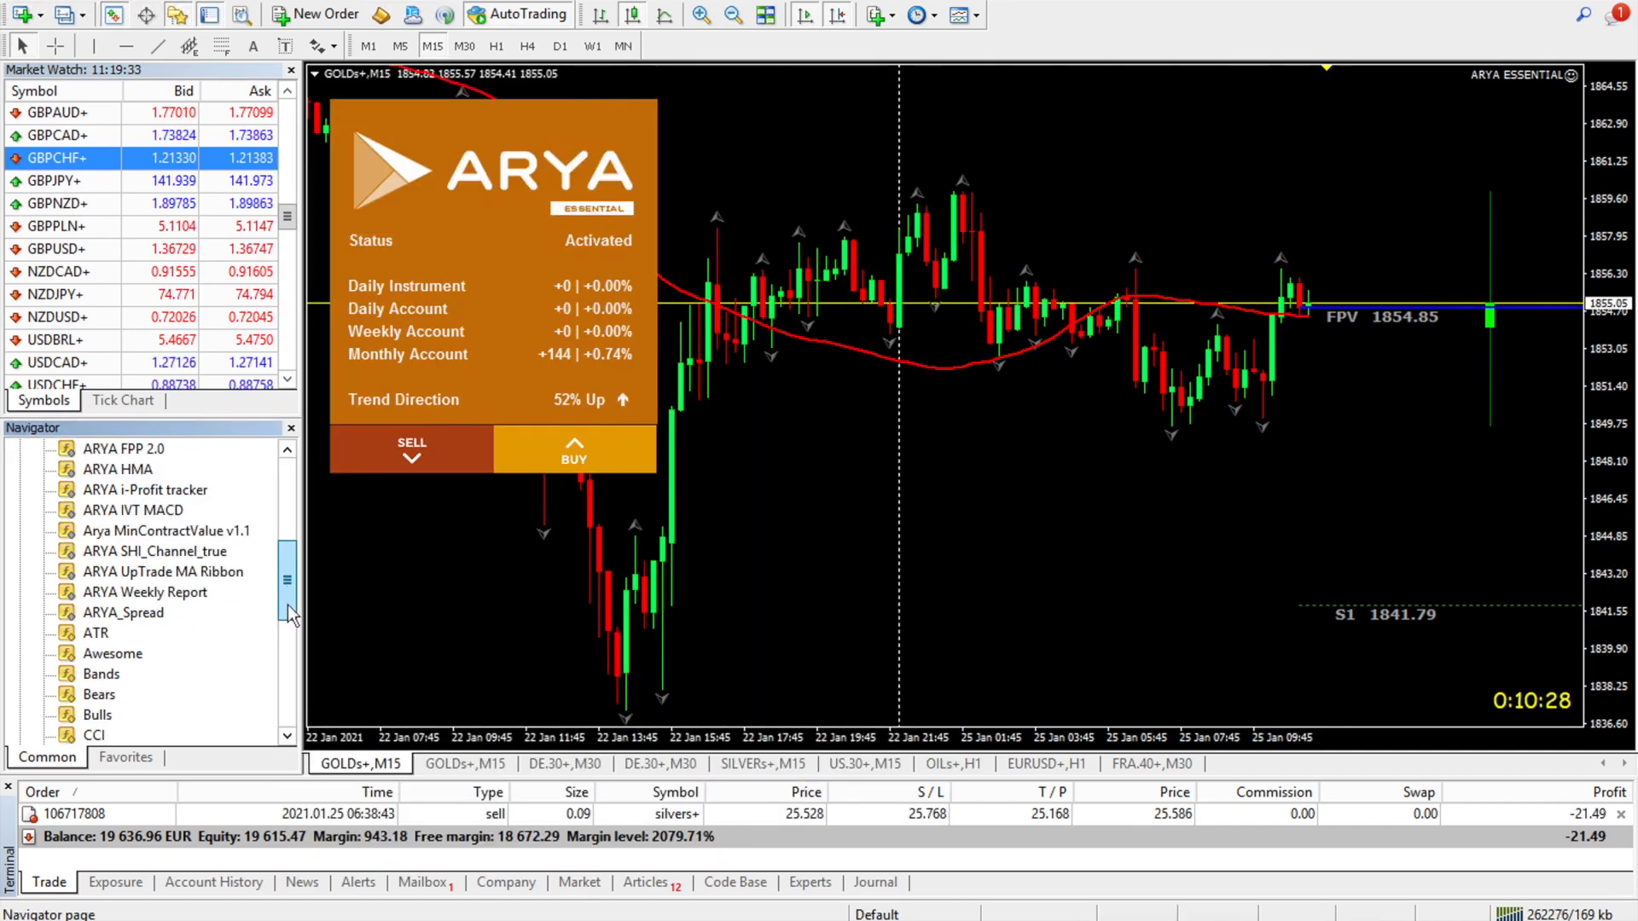
Add the Ichimoku custom indicator with its default settings to the GOLDs+ M15 chart.
left_click_drag(288, 592, 287, 626)
left_click_drag(112, 674, 1013, 426)
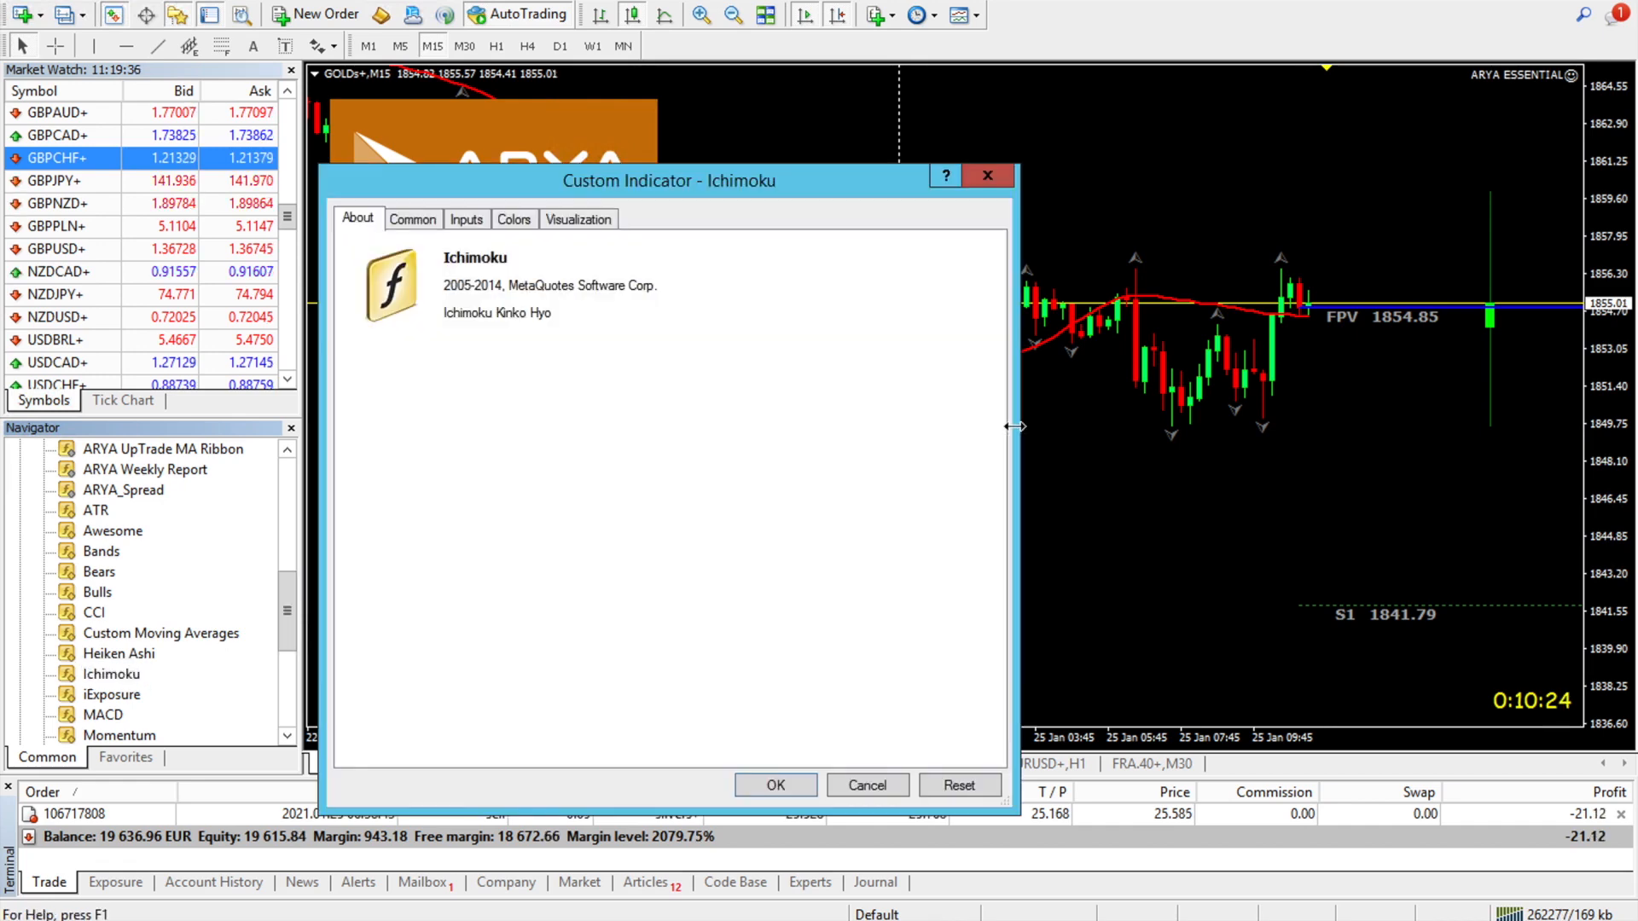
left_click(774, 785)
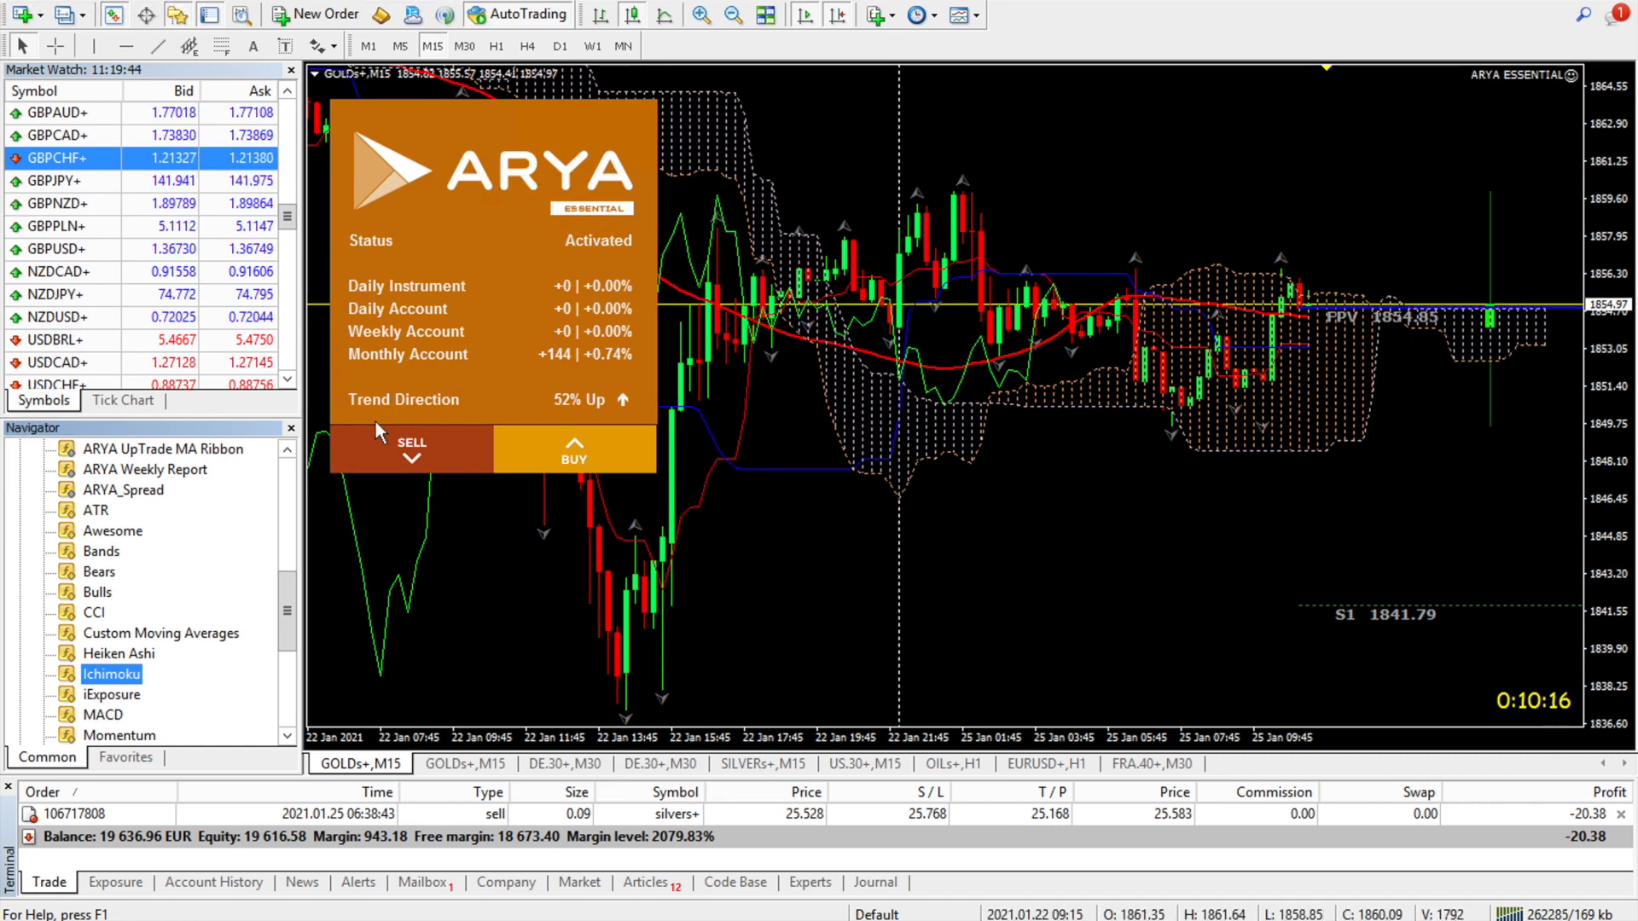
left_click(1576, 75)
double_click(585, 479)
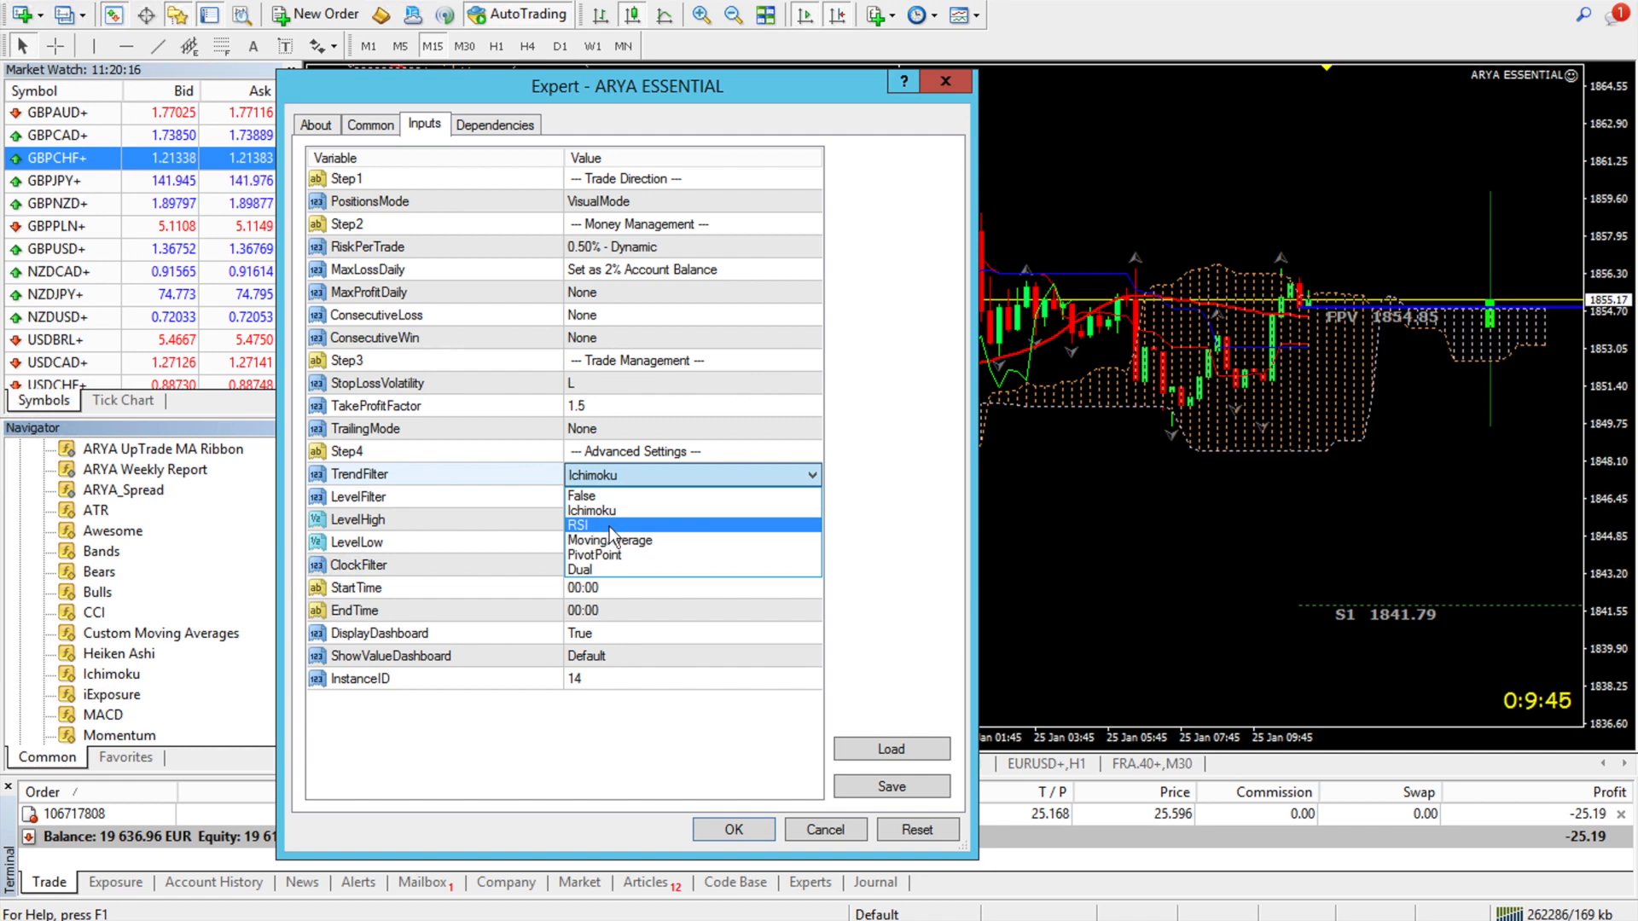
left_click(609, 525)
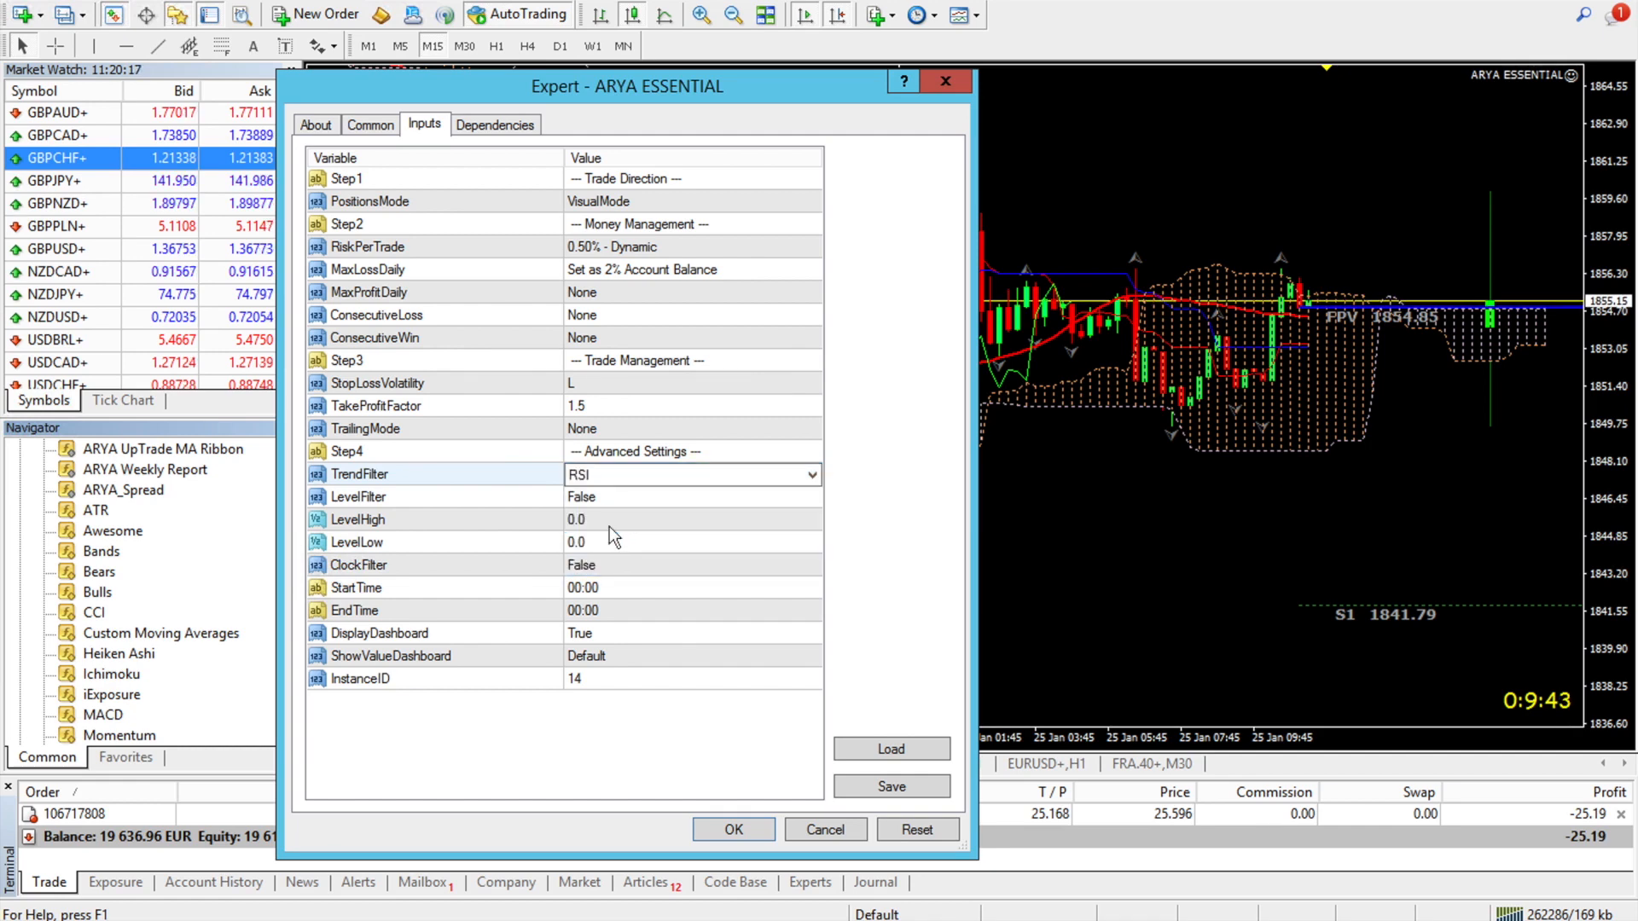
left_click(965, 84)
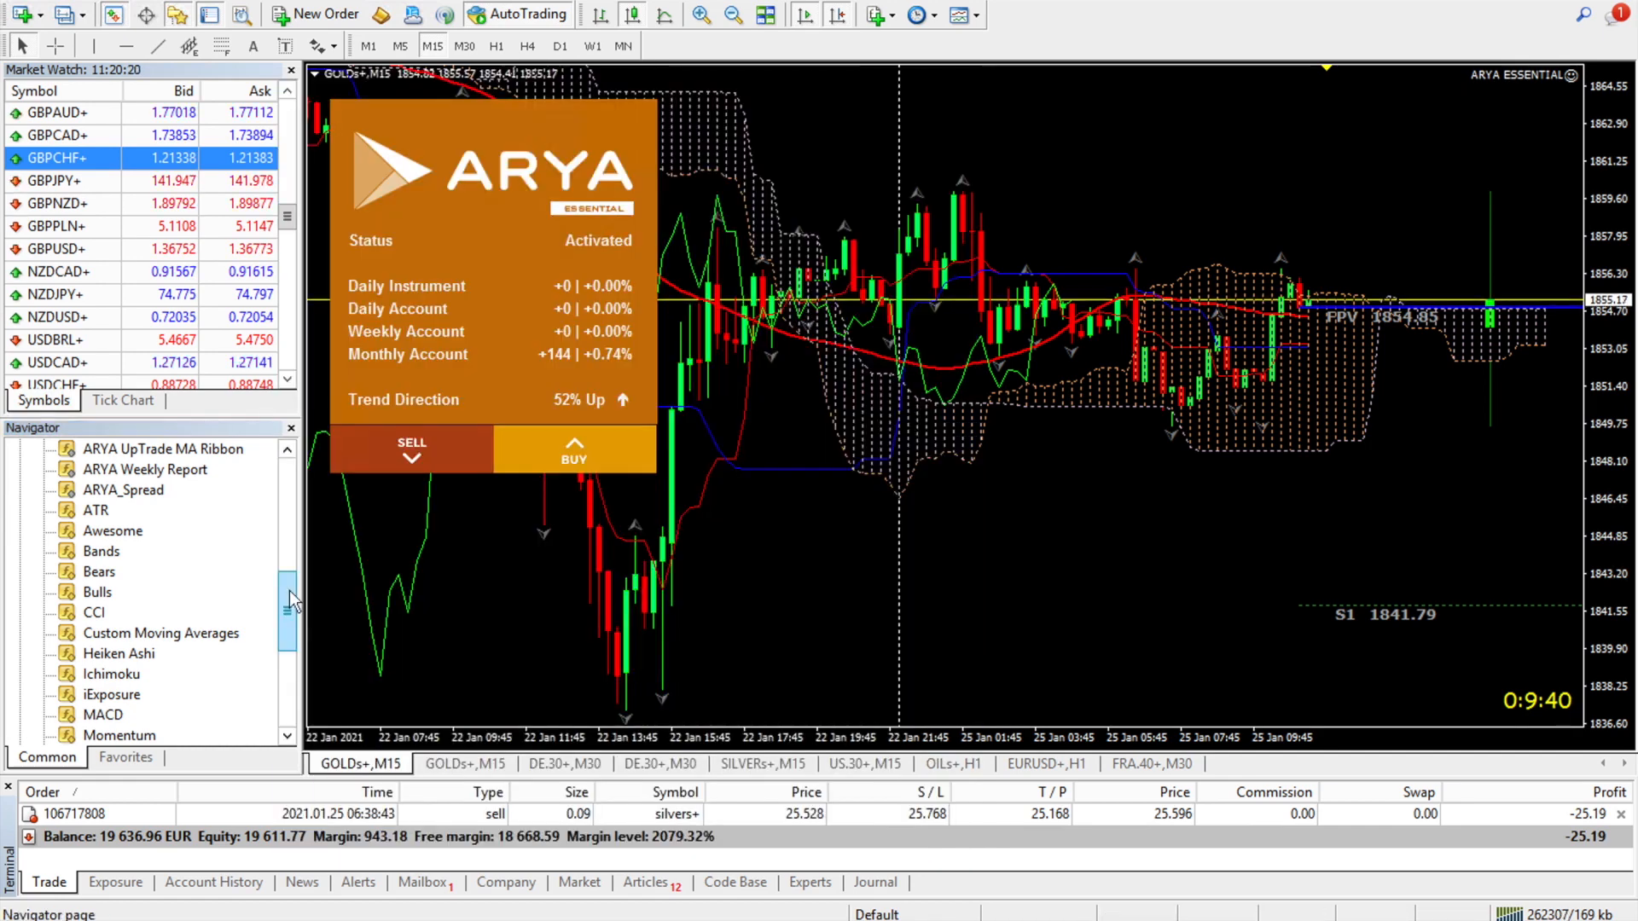
Apply the Arya_Template 1 chart template to the GOLDs+ M15 chart.
left_click_drag(290, 601, 291, 664)
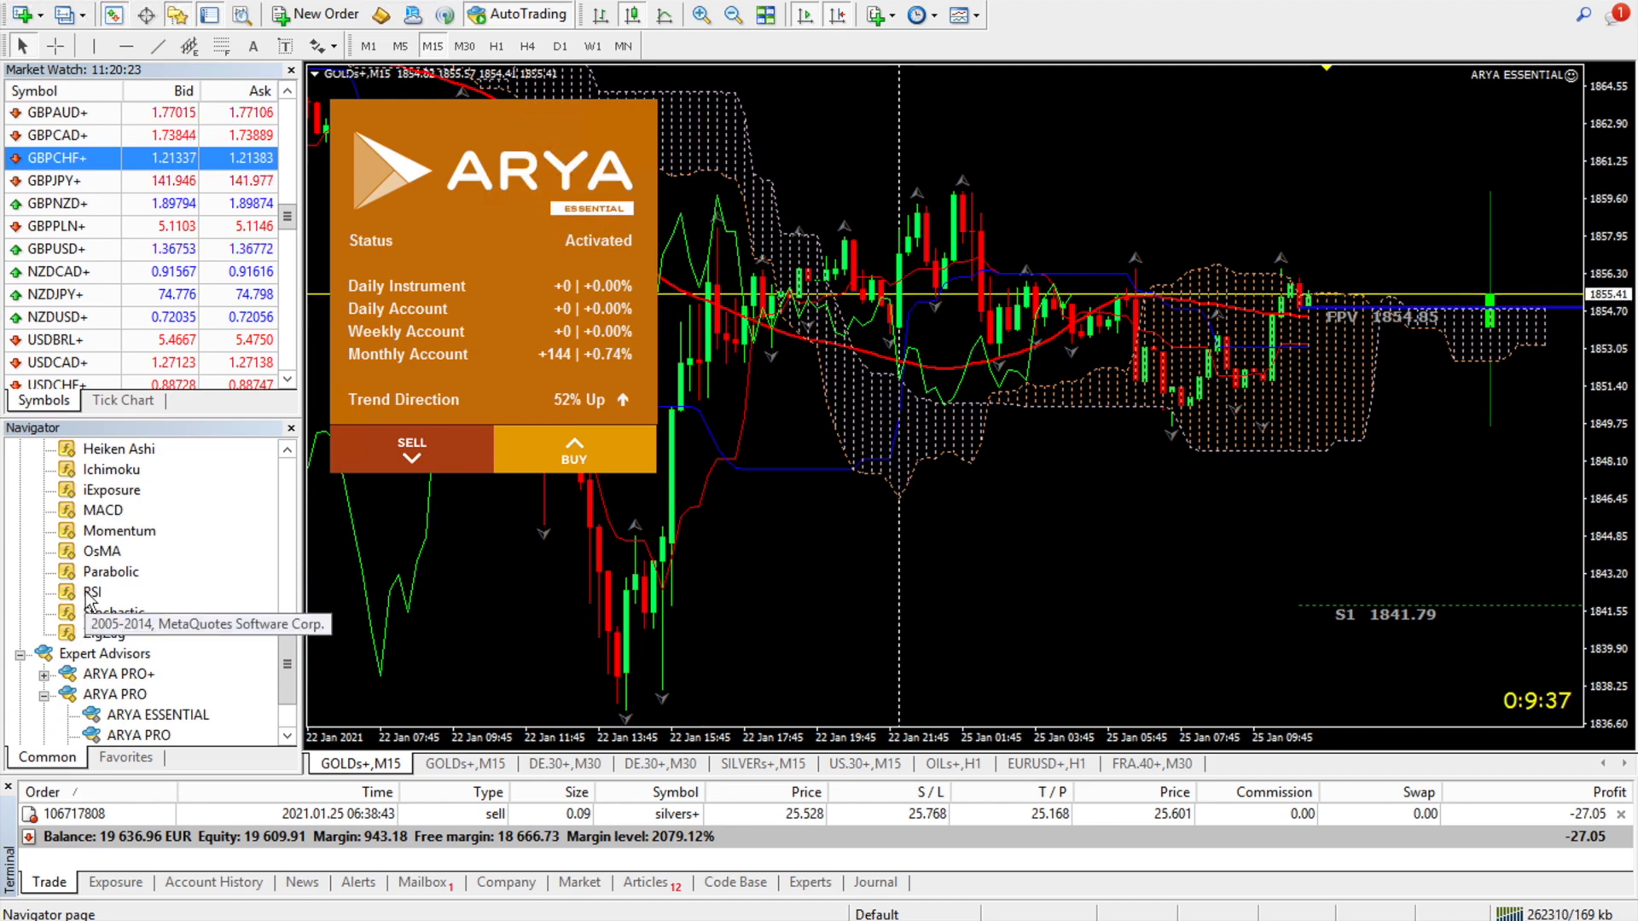
left_click(962, 19)
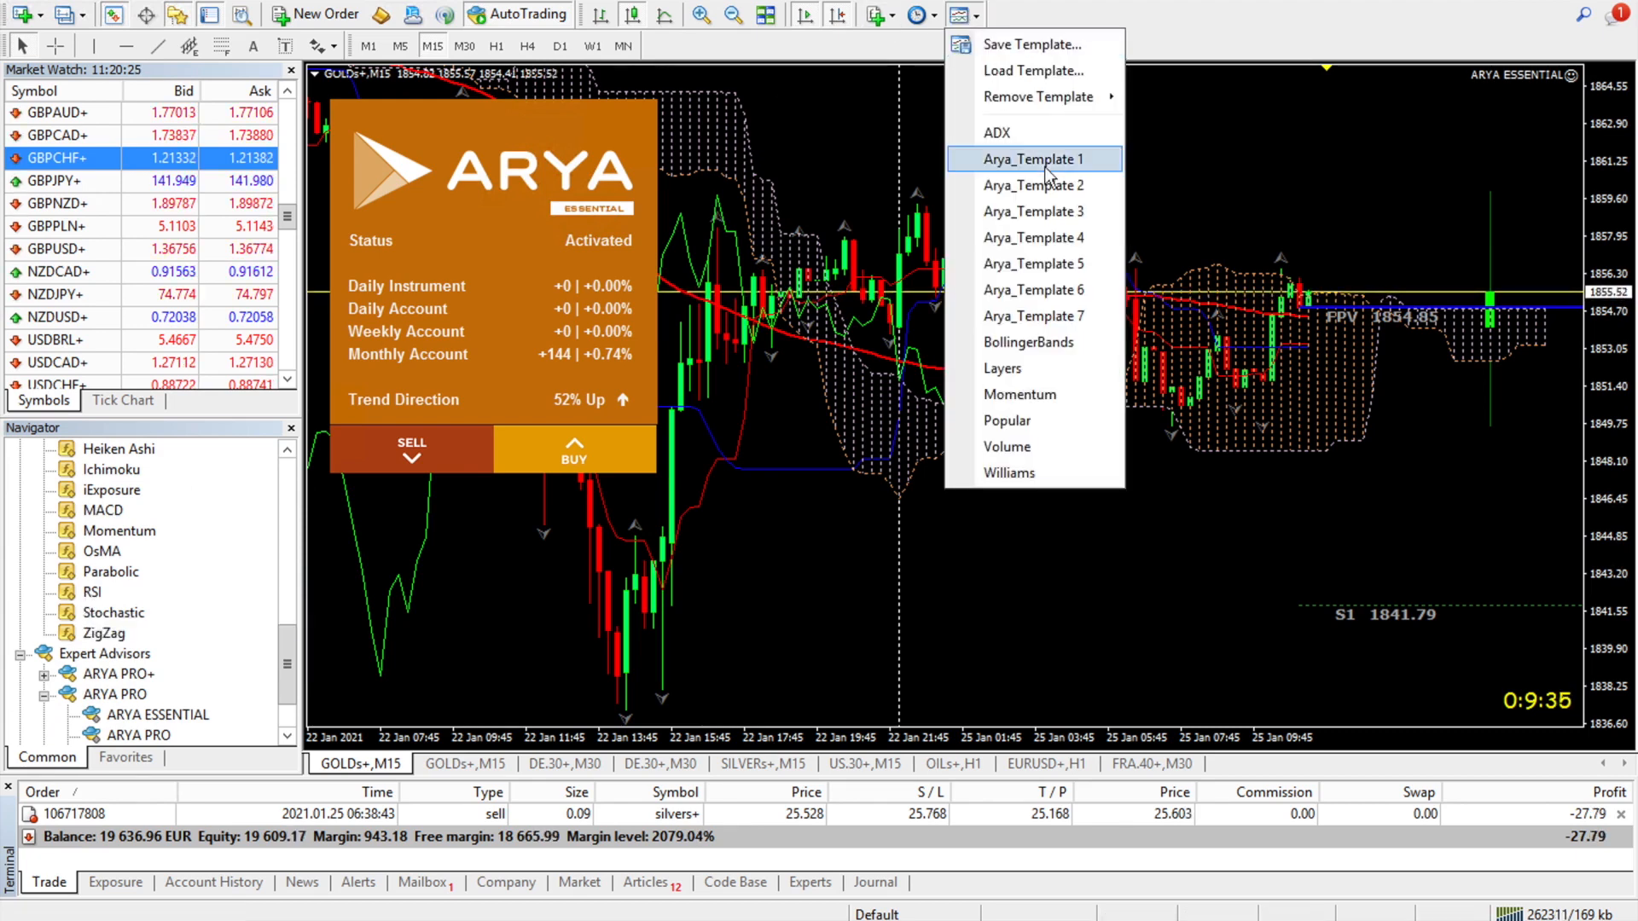
left_click(1100, 157)
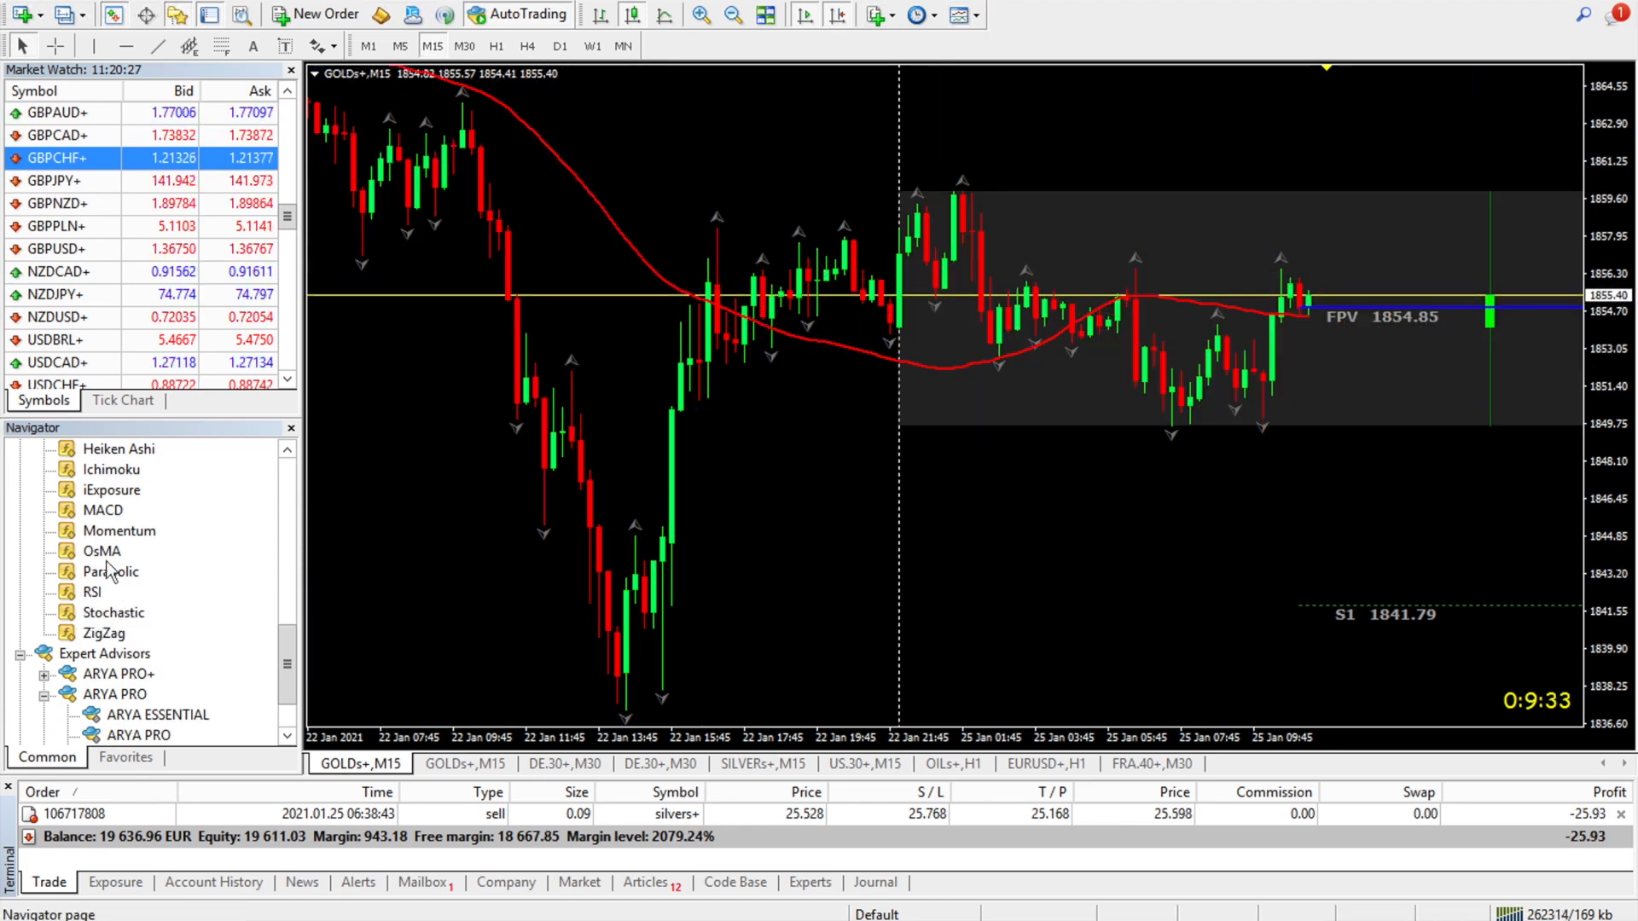
Add the RSI custom indicator with its default settings to the GOLDs+ M15 chart.
left_click_drag(92, 592, 573, 513)
key("Return")
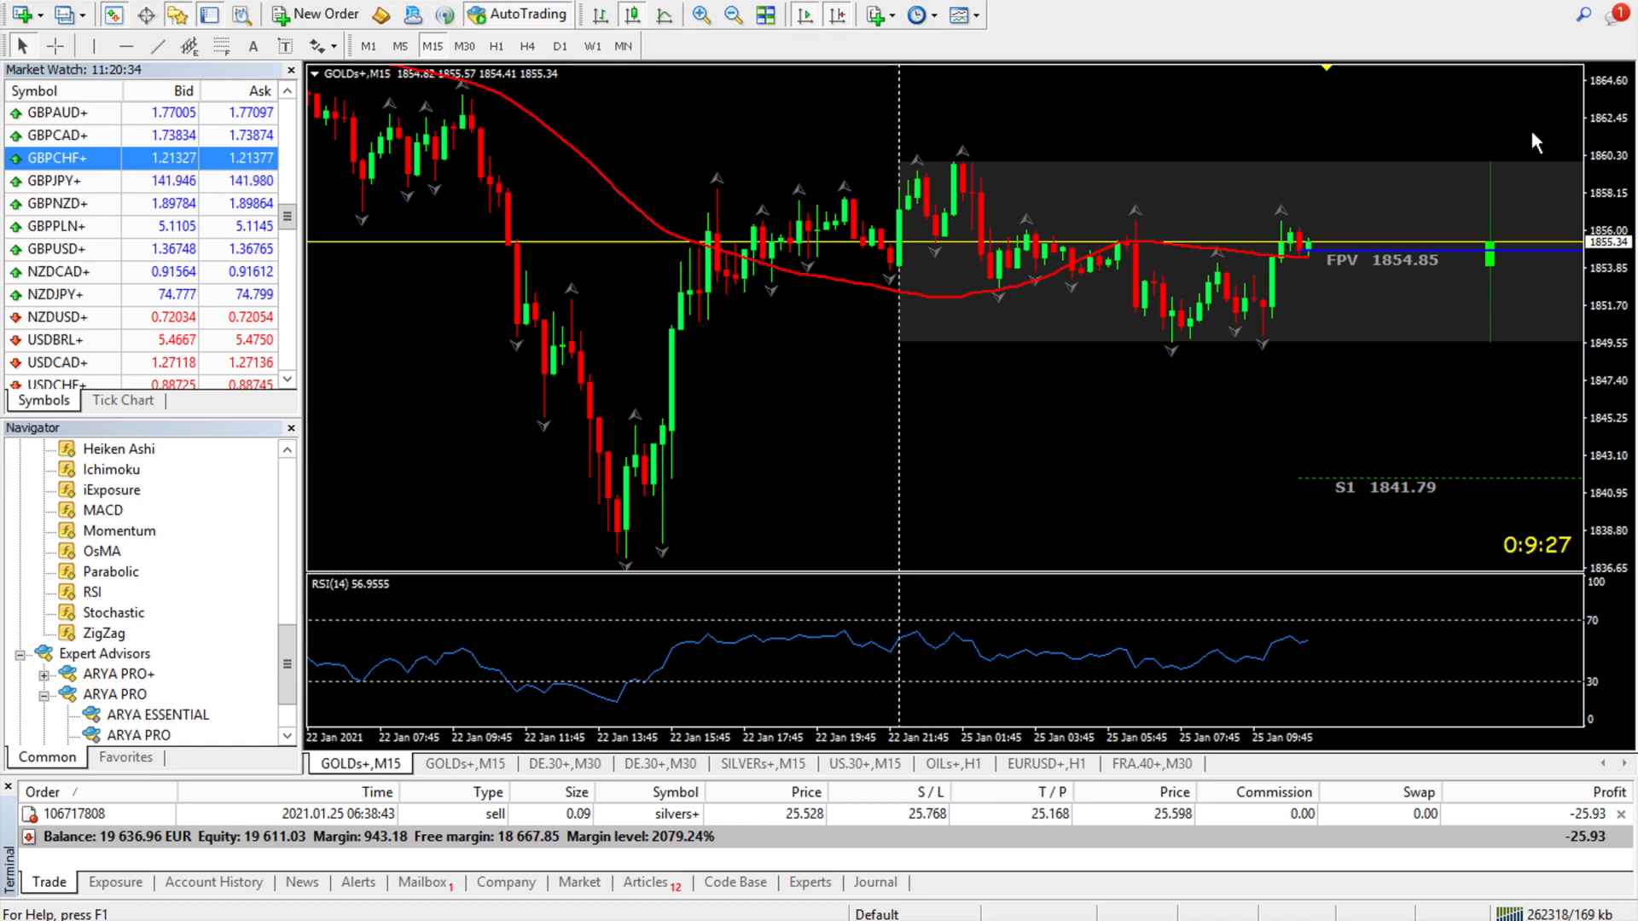
Attach ARYA ESSENTIAL to the GOLDs+ M15 chart and review its TrendFilter choices, keeping TrendFilter at False.
left_click_drag(154, 716, 696, 376)
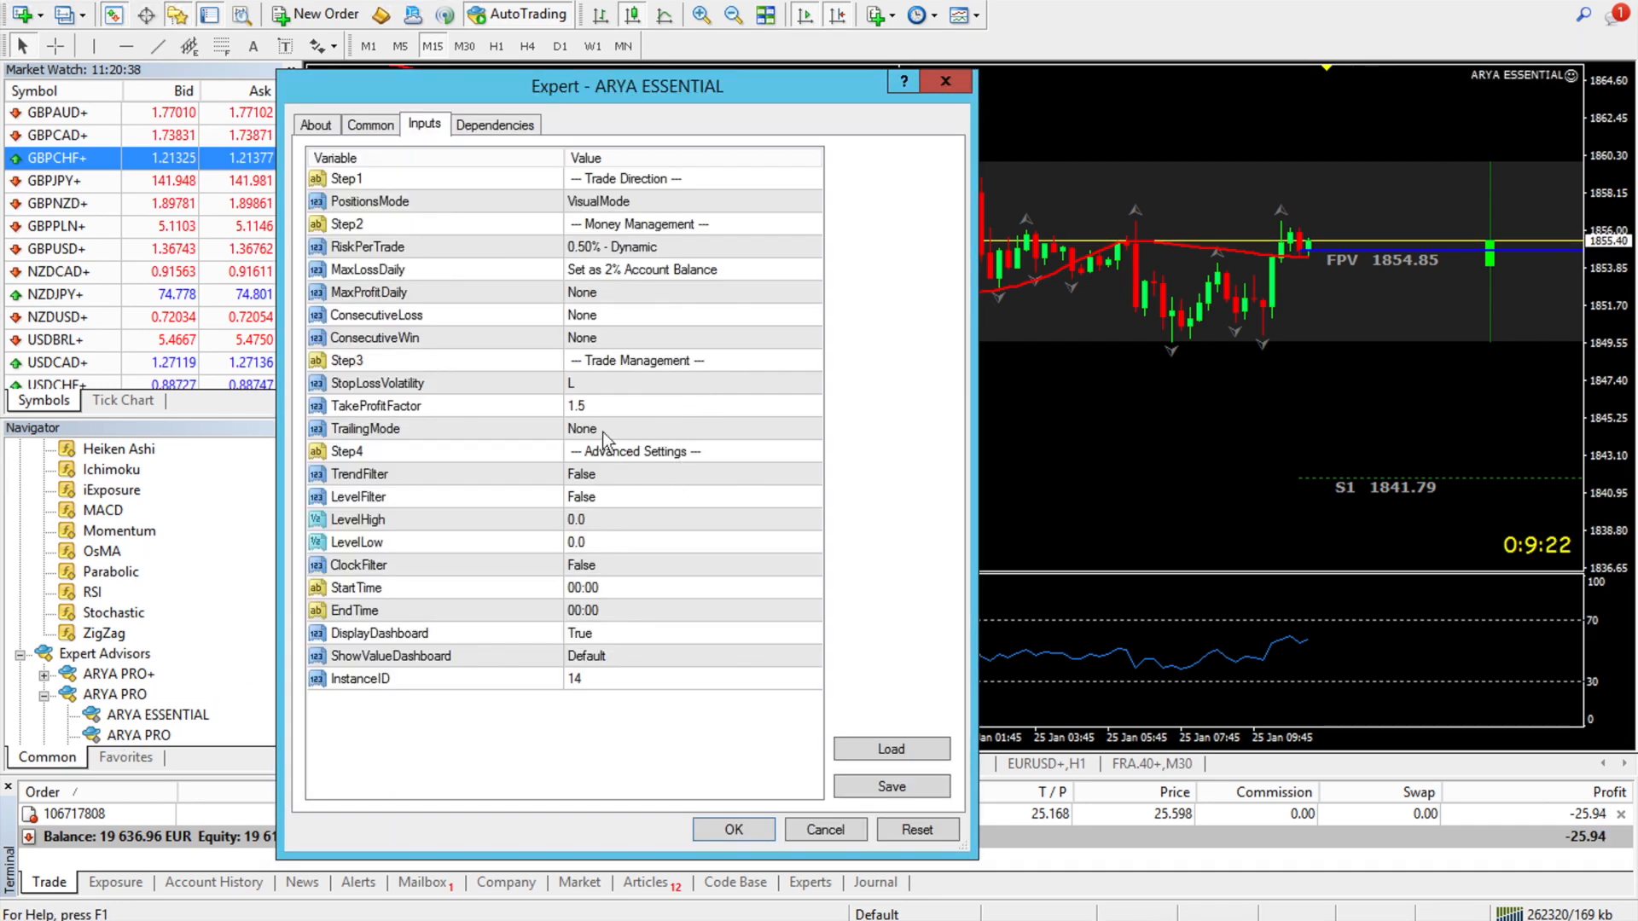
left_click(607, 473)
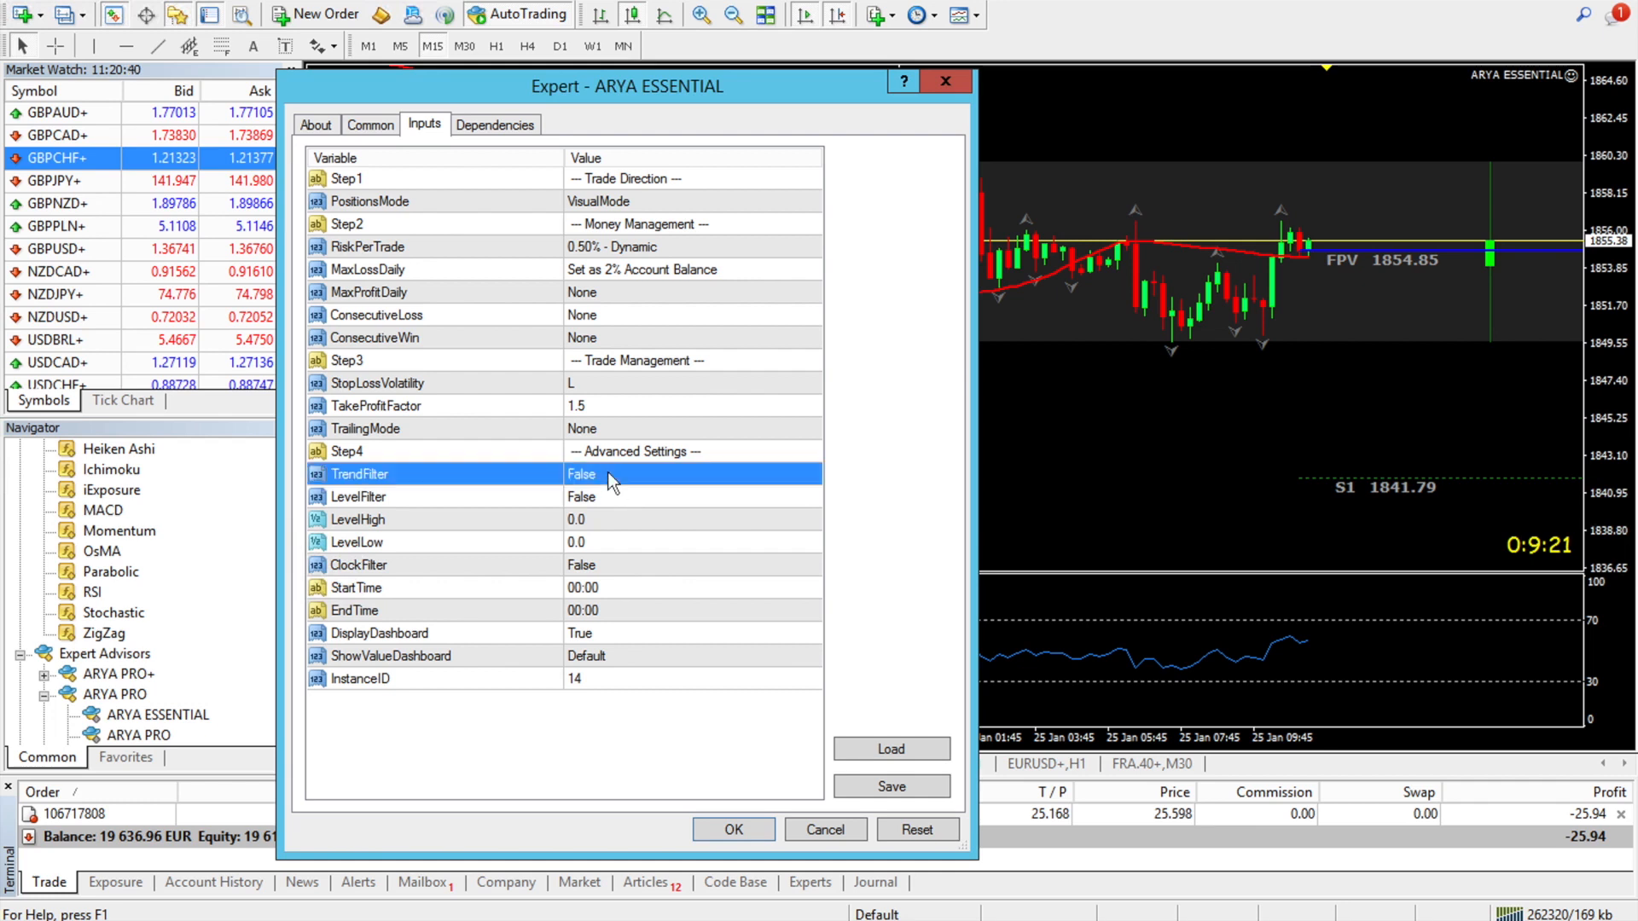
left_click(607, 472)
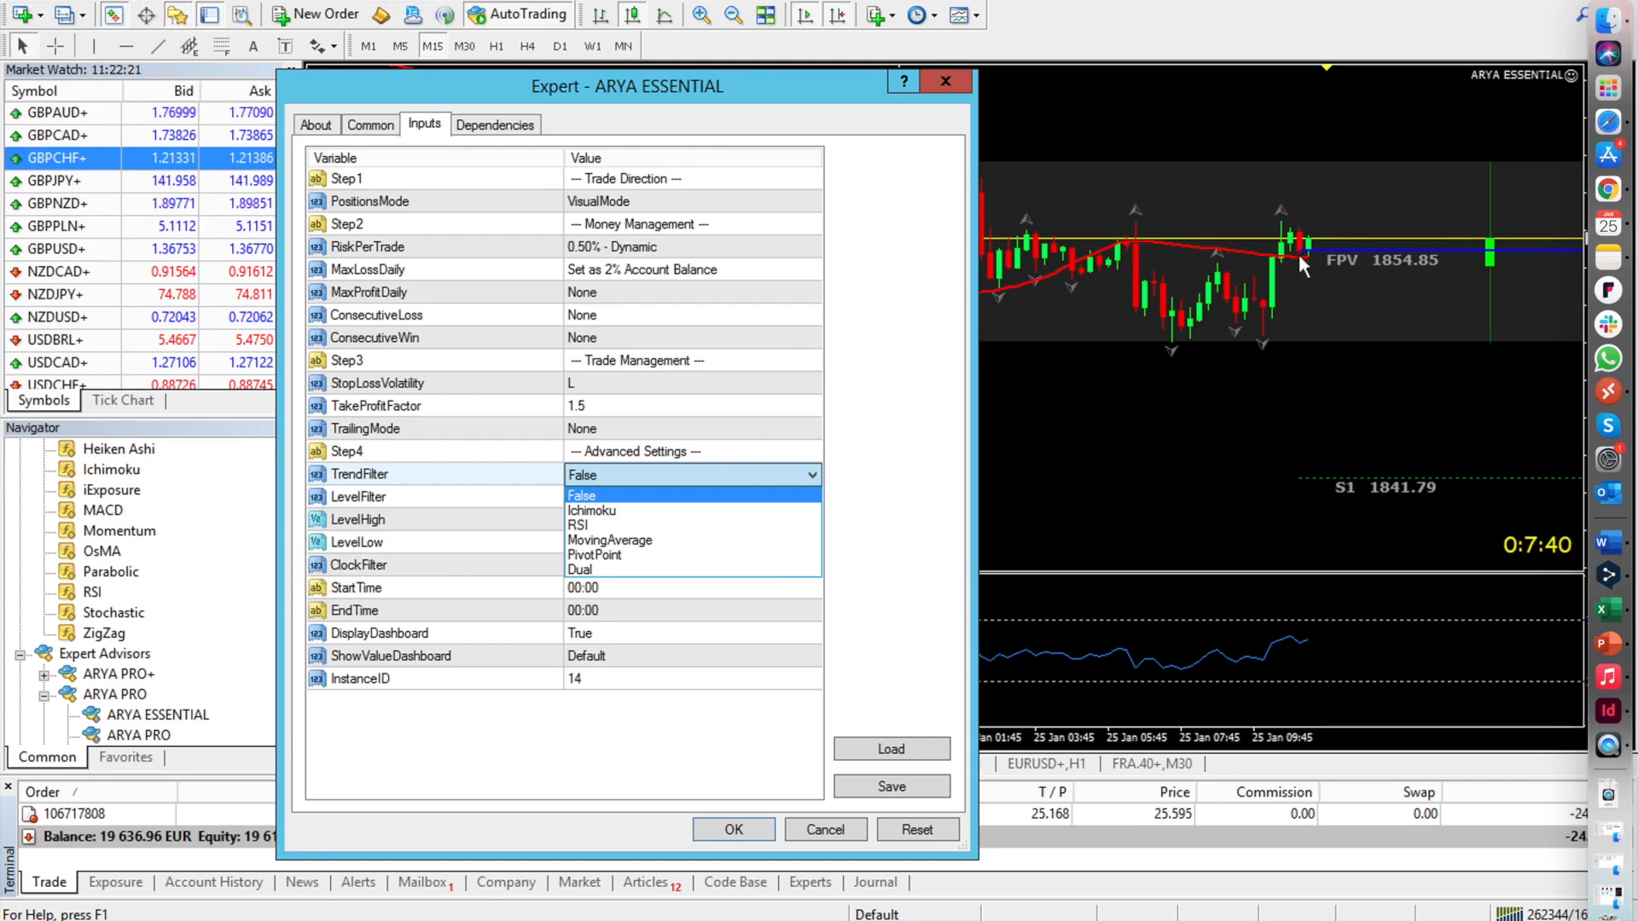
left_click(606, 498)
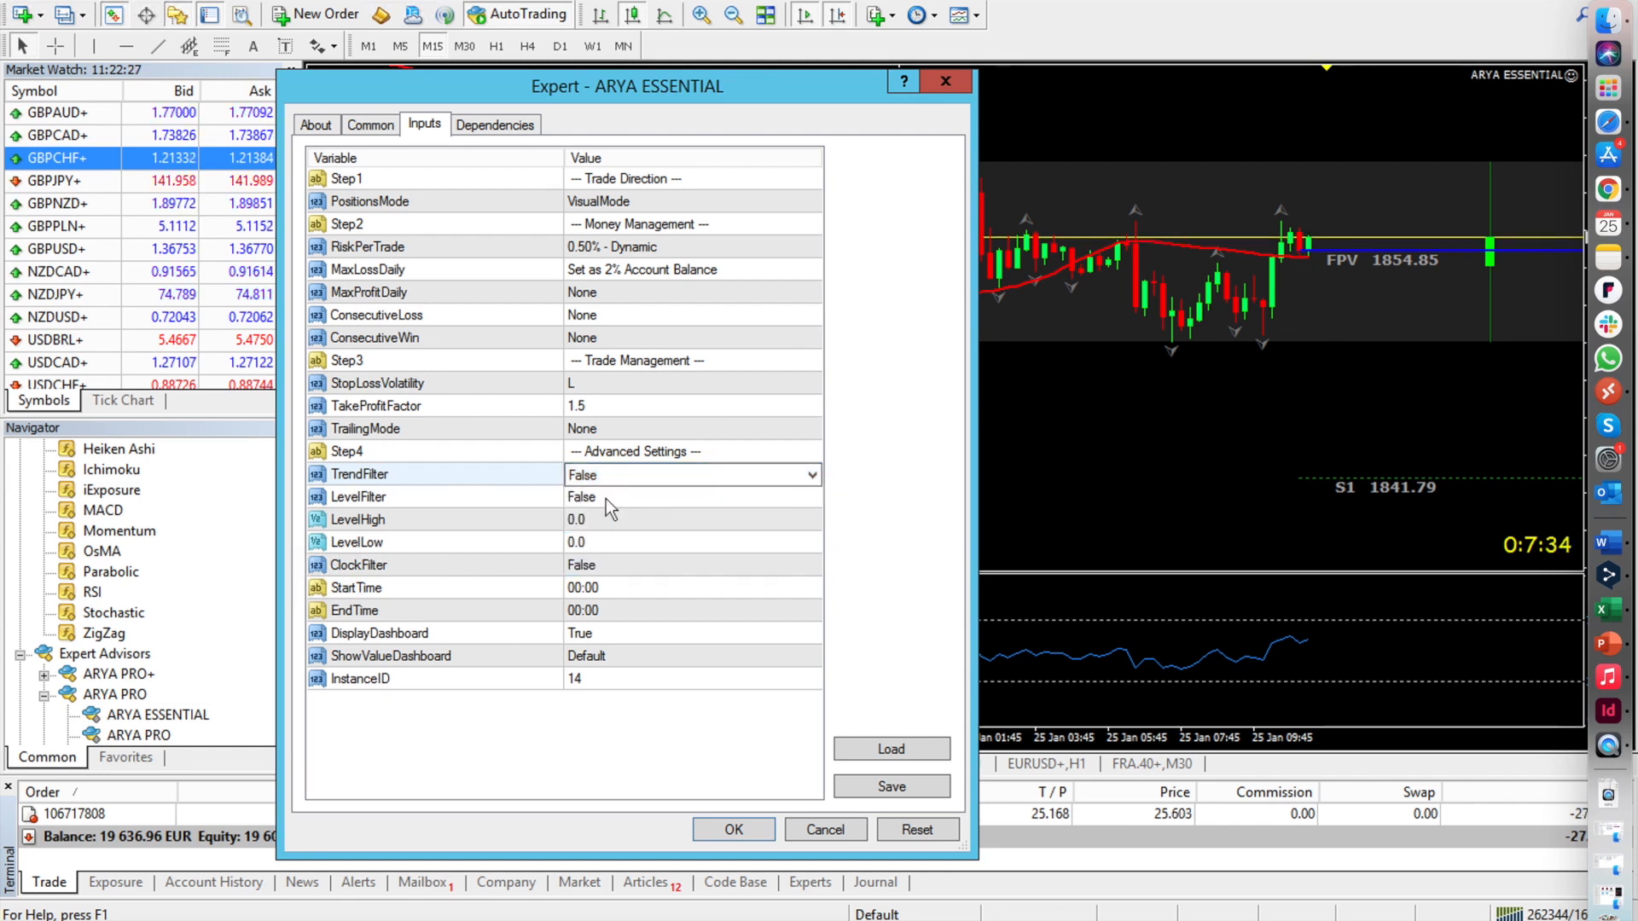
Enable LevelFilter by setting it to True and enter 1869 as LevelHigh in the advanced settings.
left_click(605, 499)
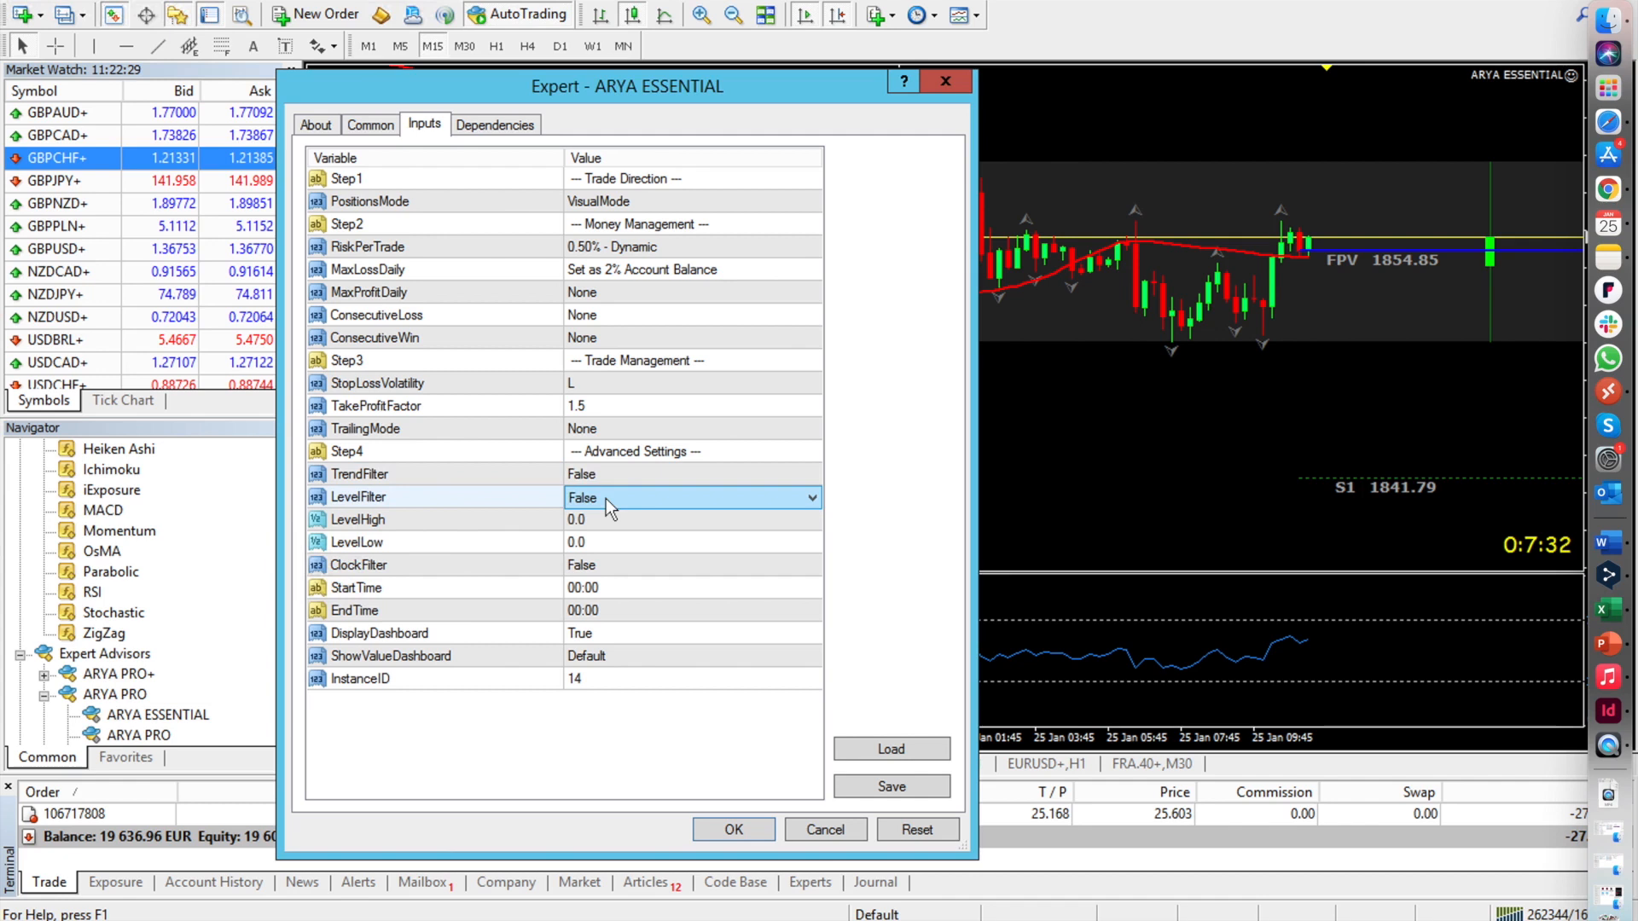
left_click(606, 497)
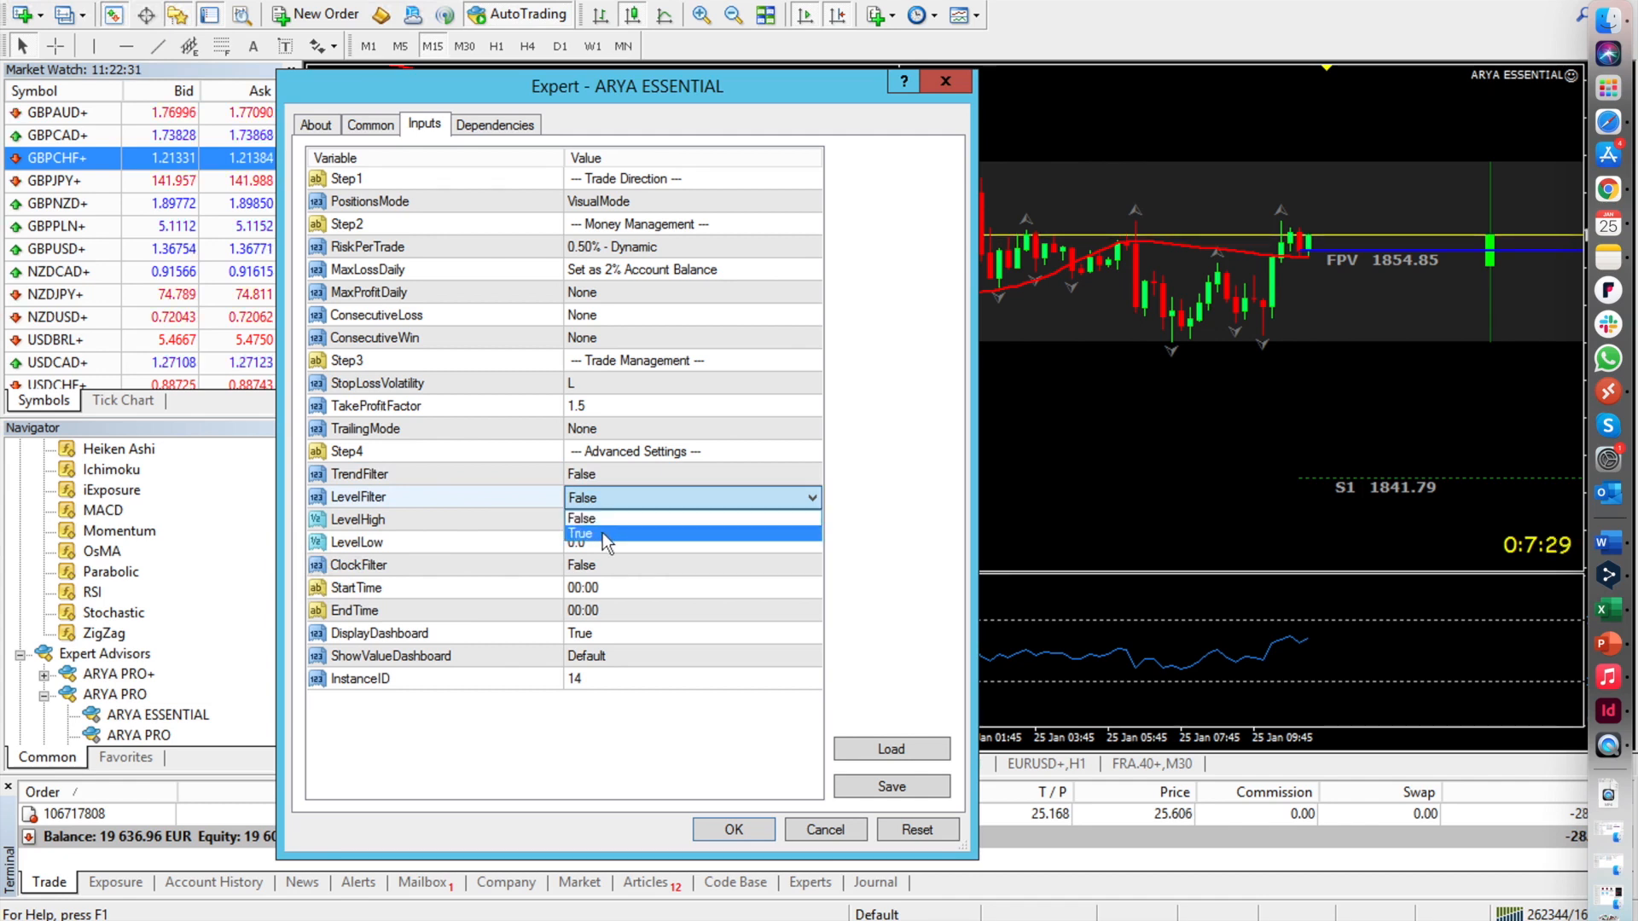
left_click(603, 533)
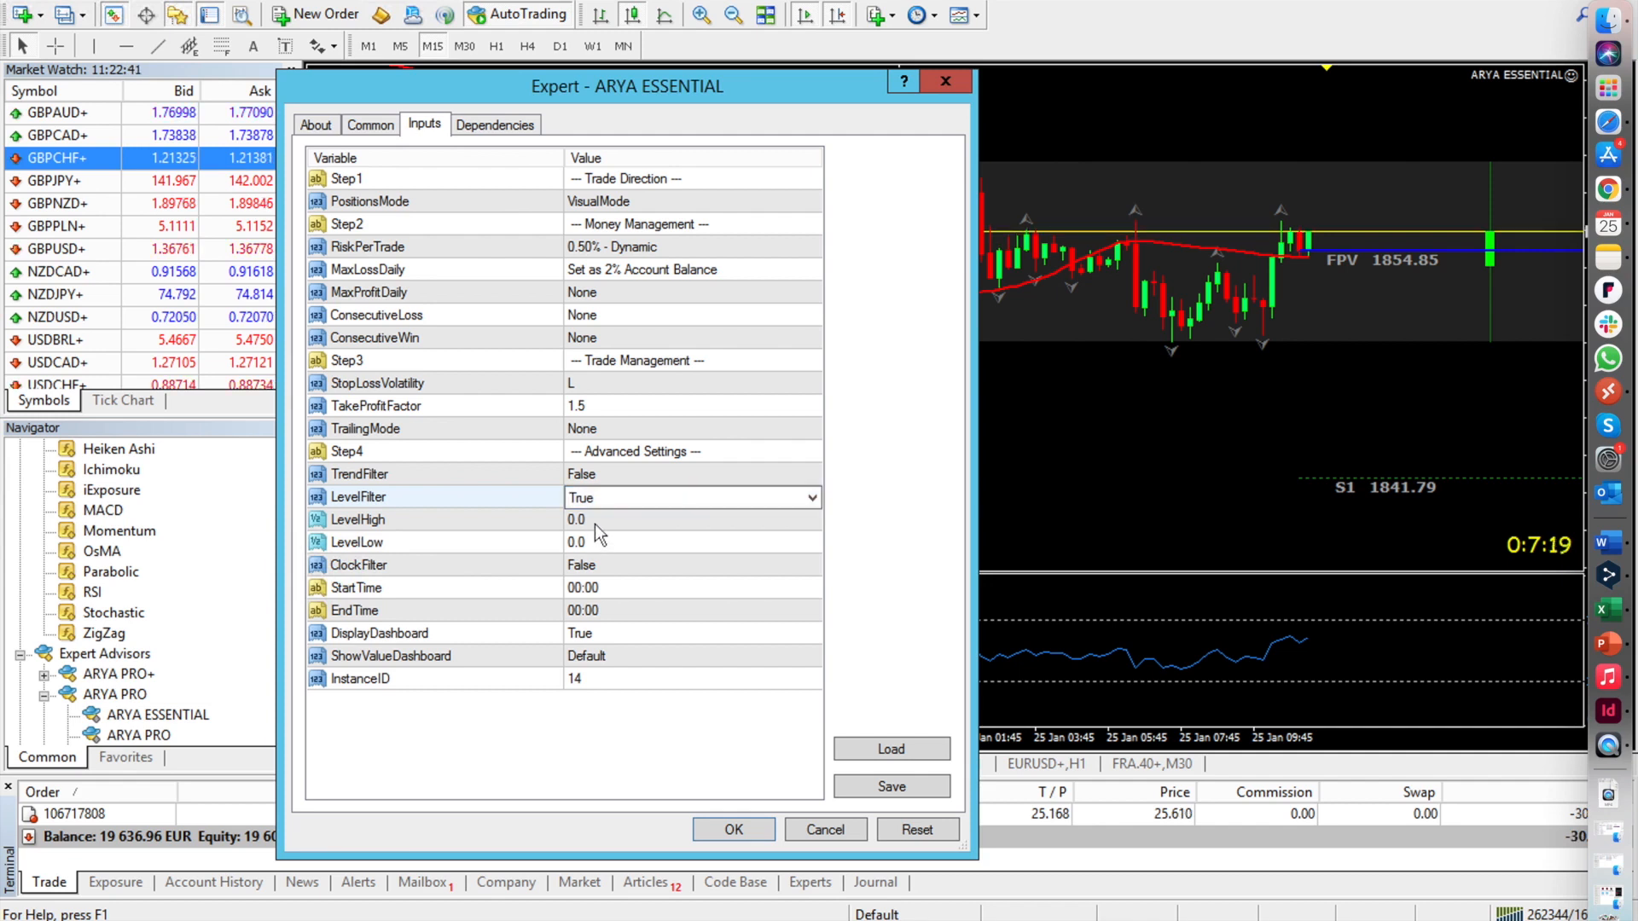
double_click(597, 521)
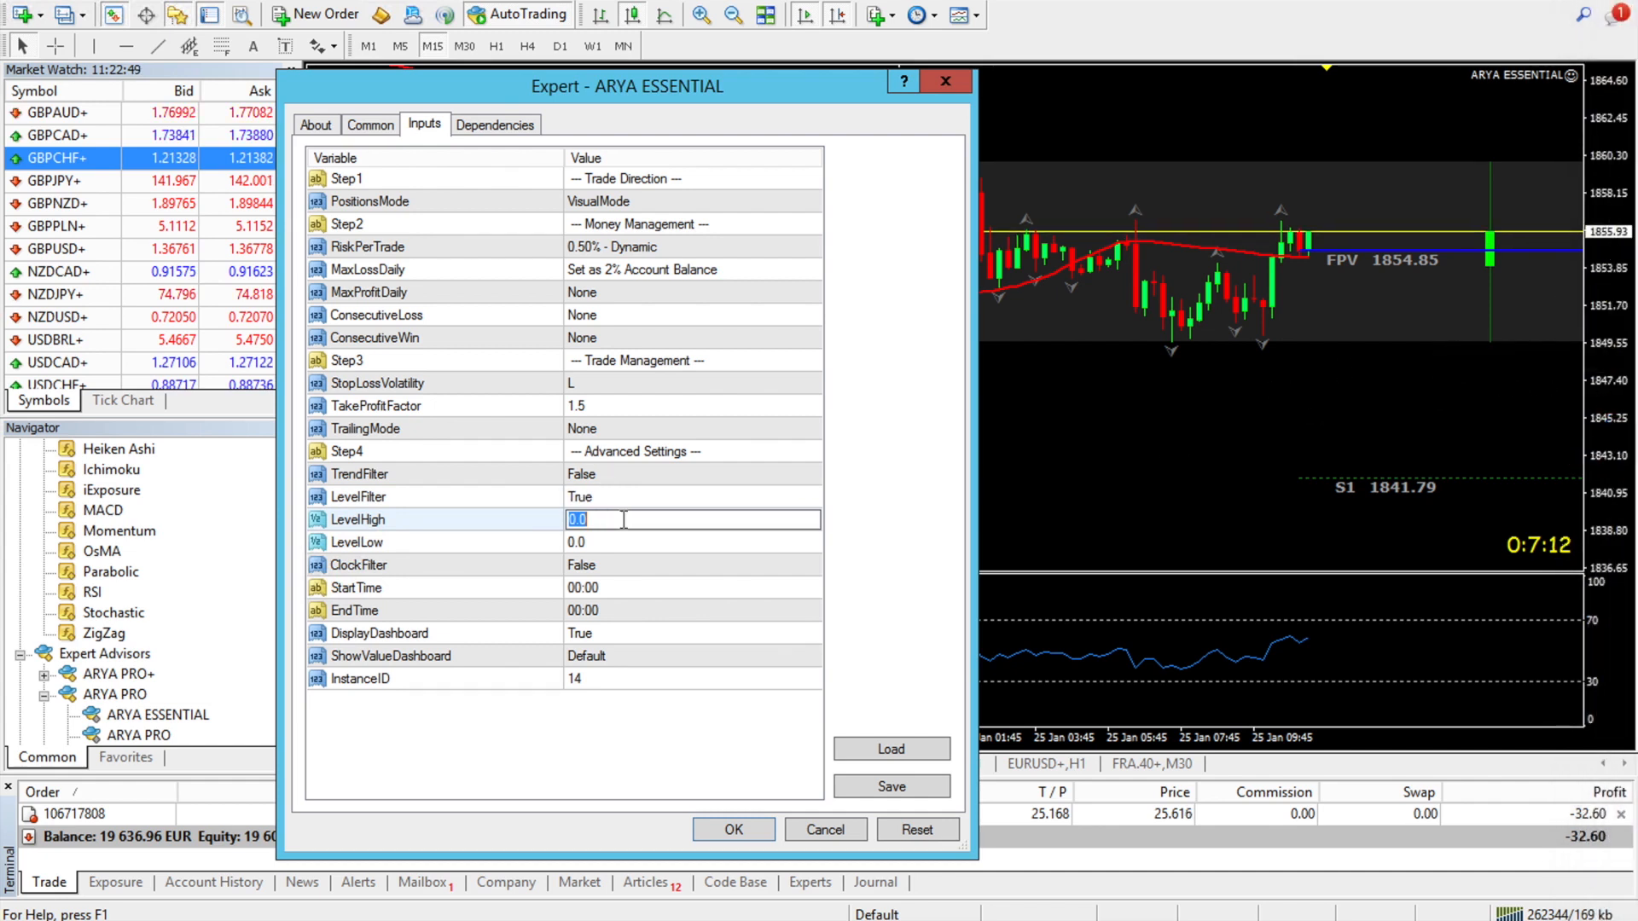
type("1869")
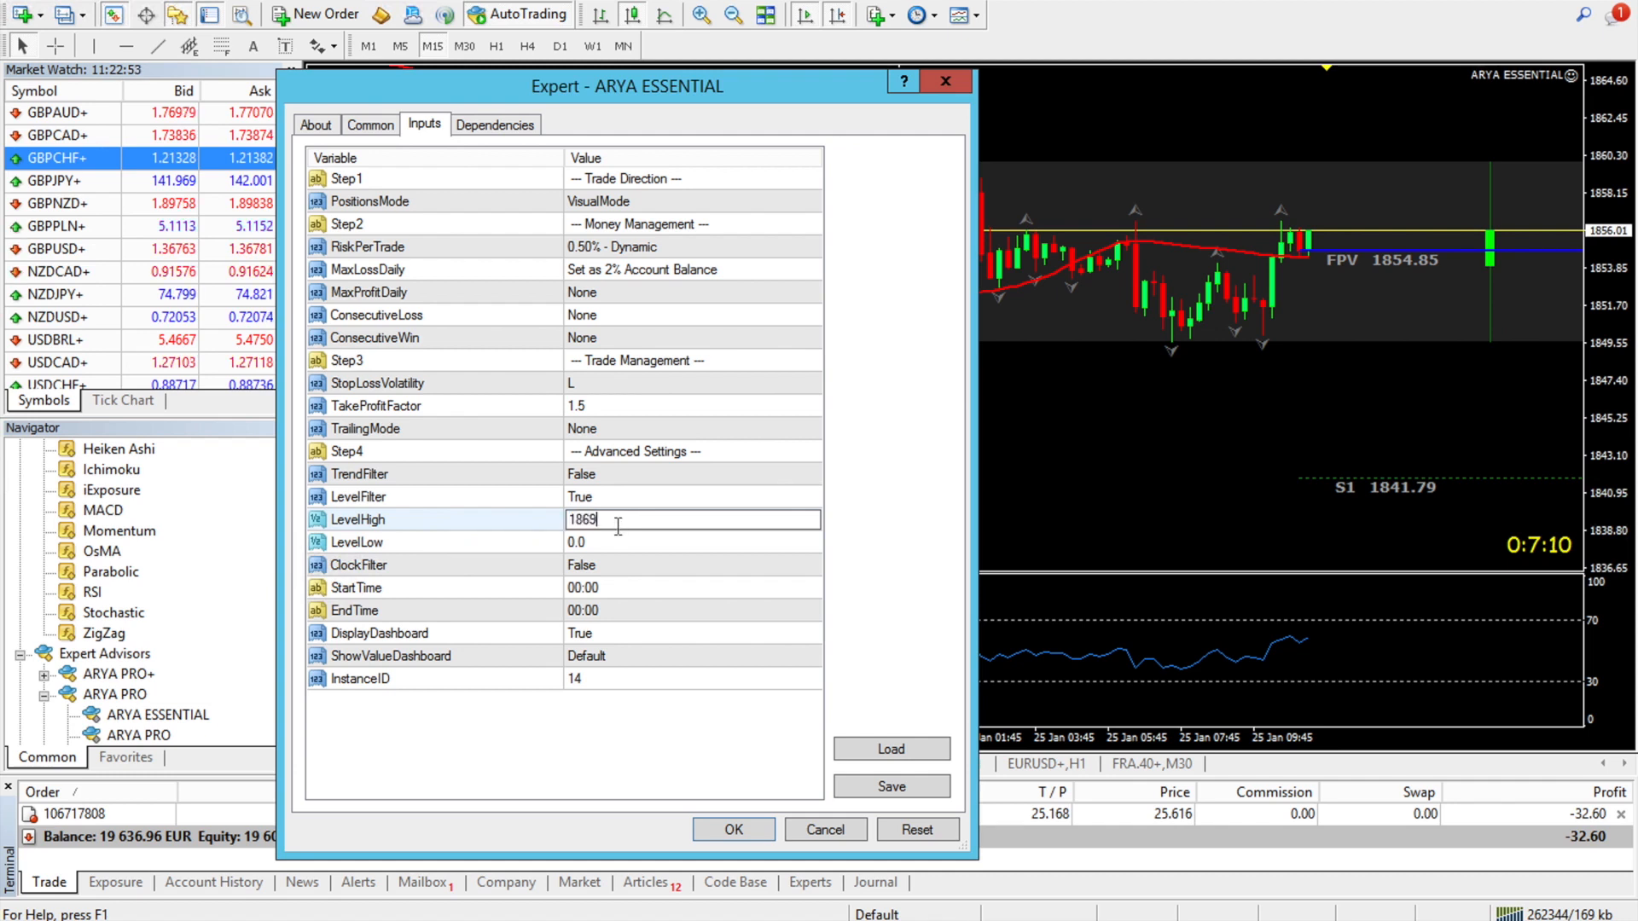
Set LevelLow to 1845 and apply the inputs, then widen the chart's price scale to show both level lines.
left_click(603, 541)
left_click(603, 542)
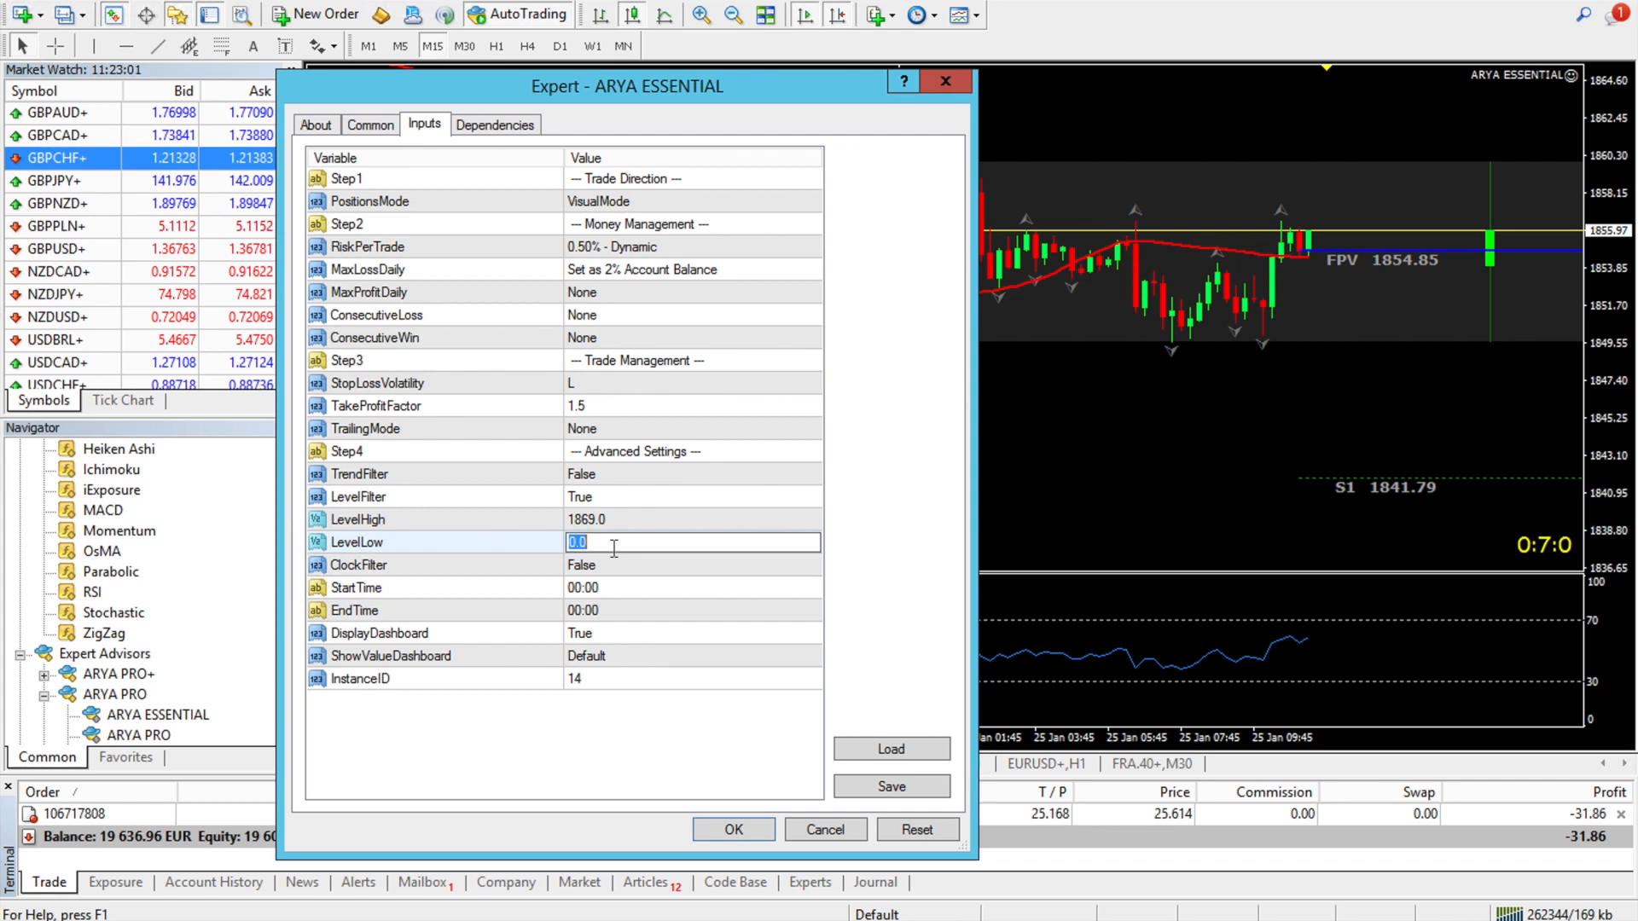
type("1845")
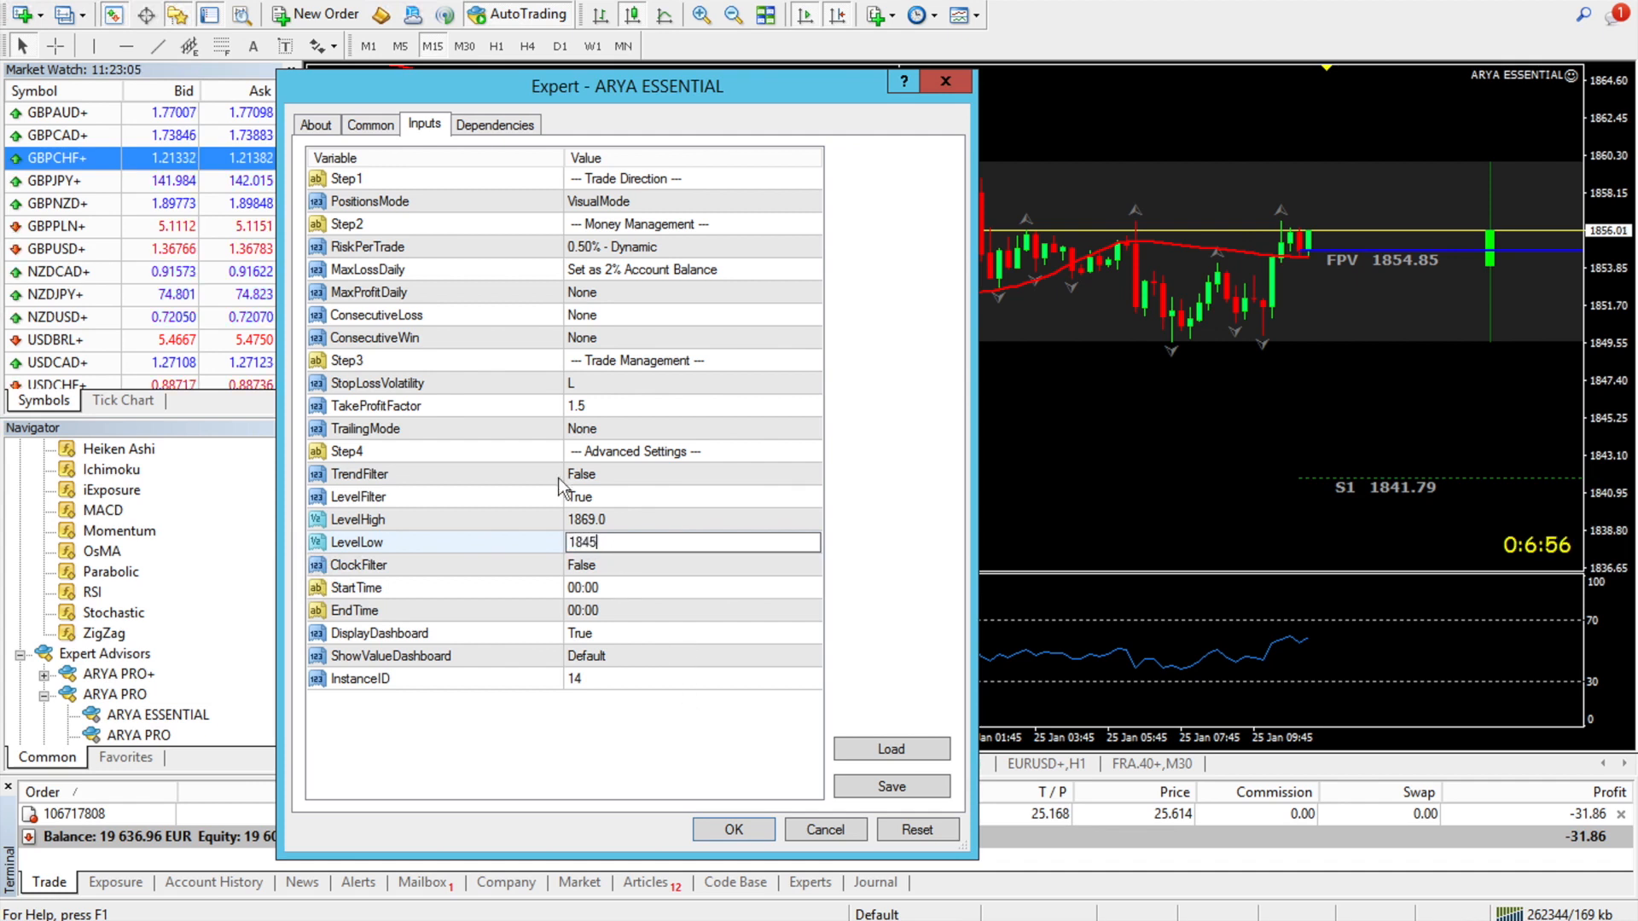
key("Return")
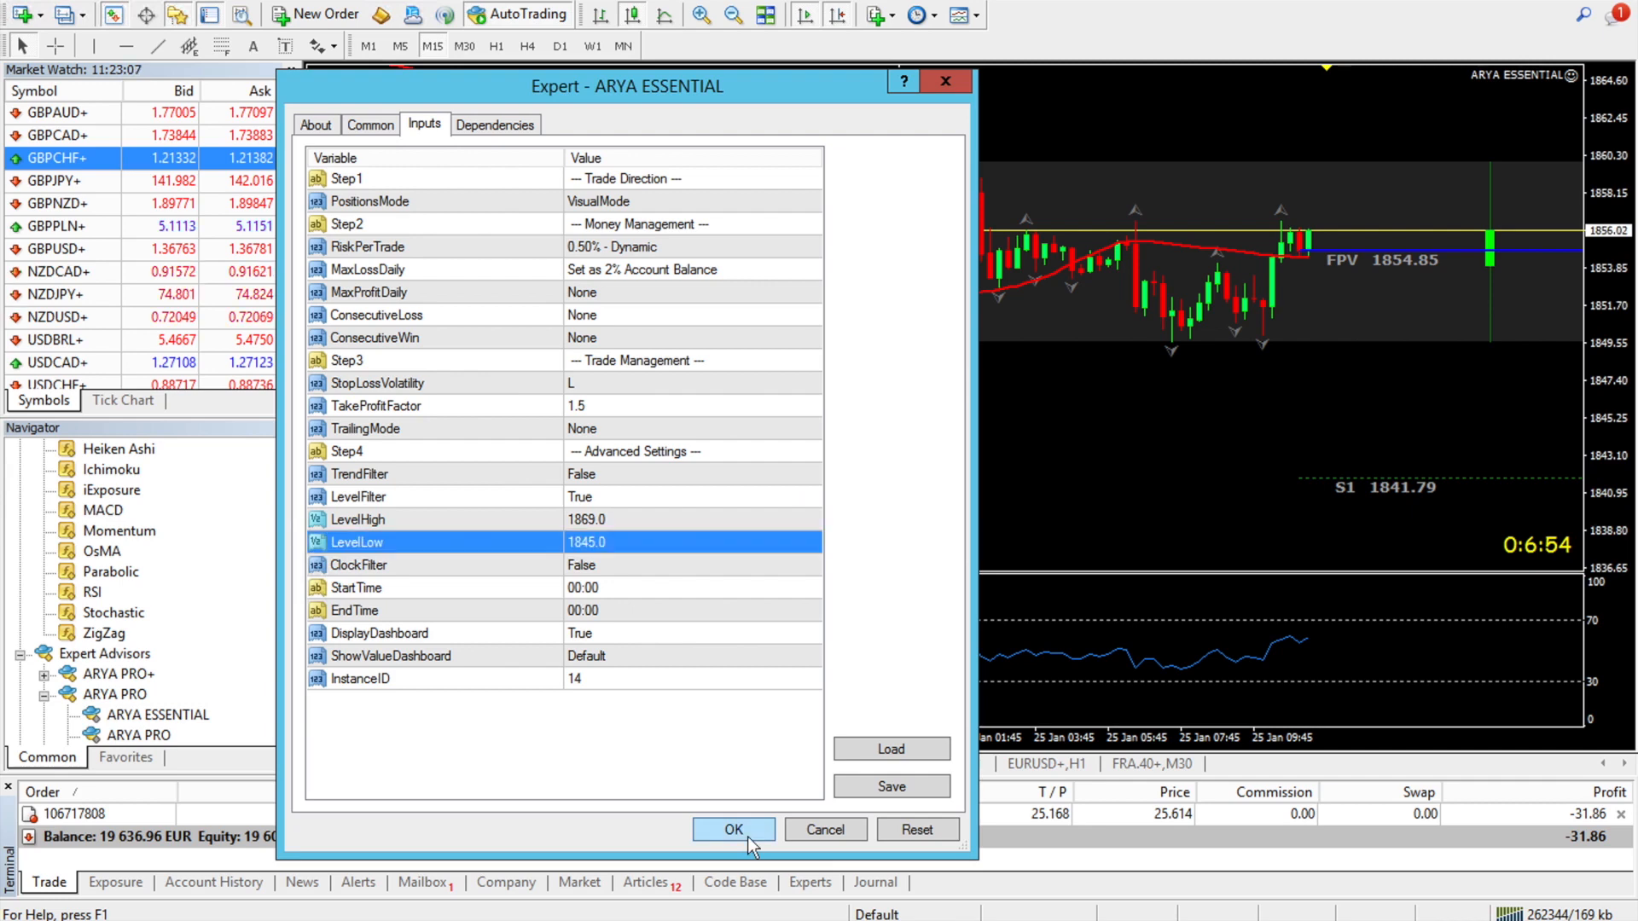
left_click(748, 836)
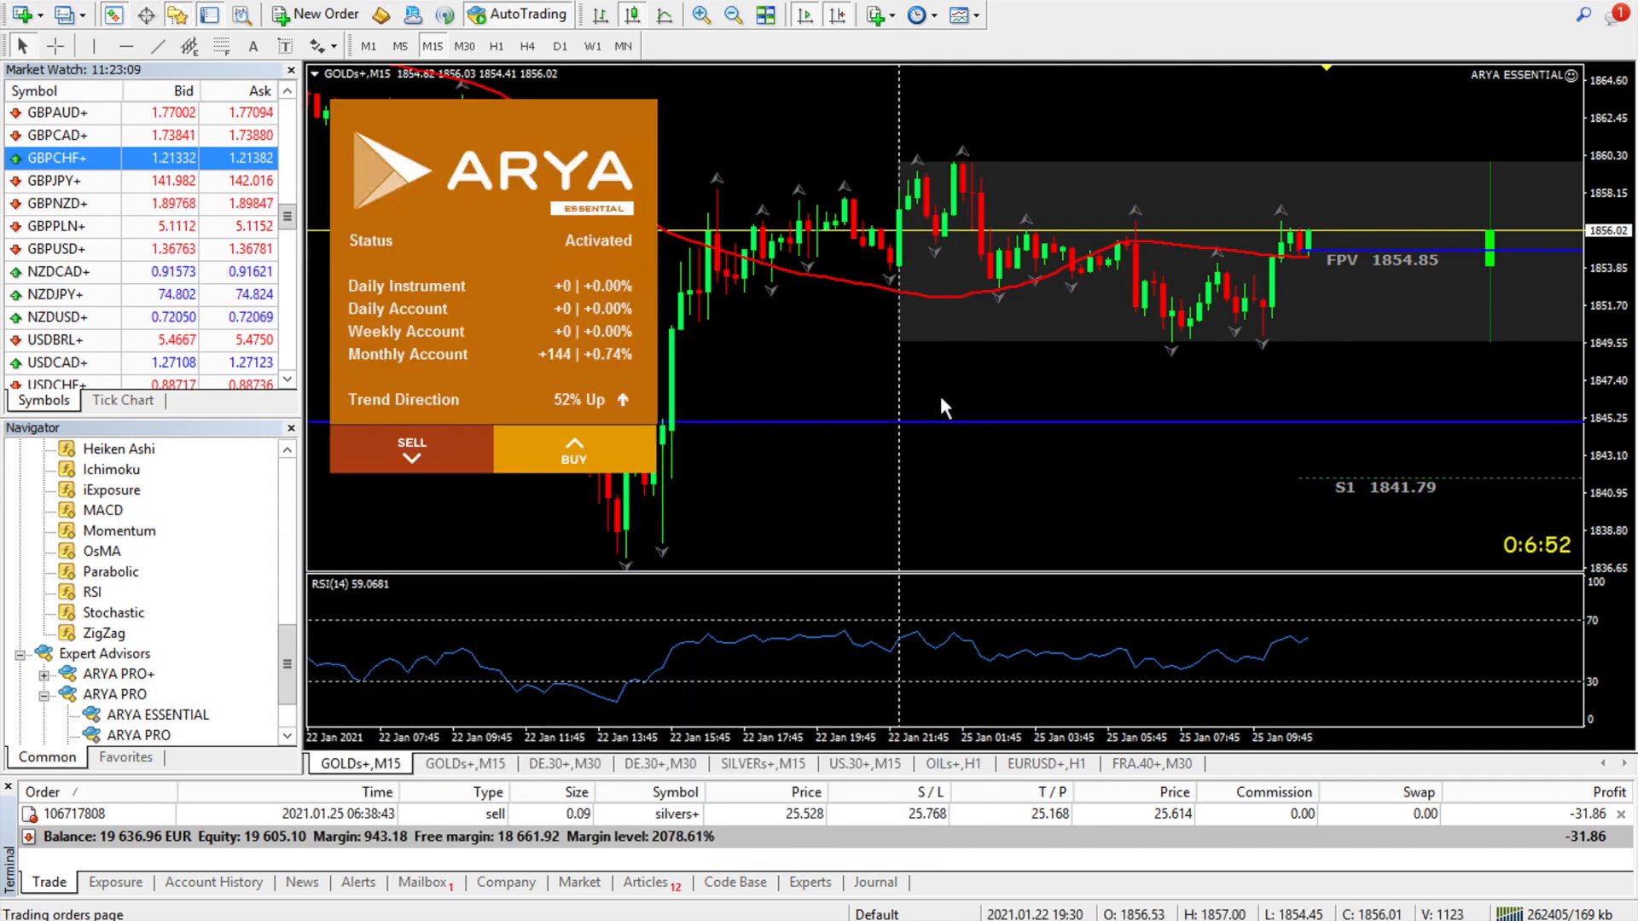
left_click_drag(1622, 291, 1615, 345)
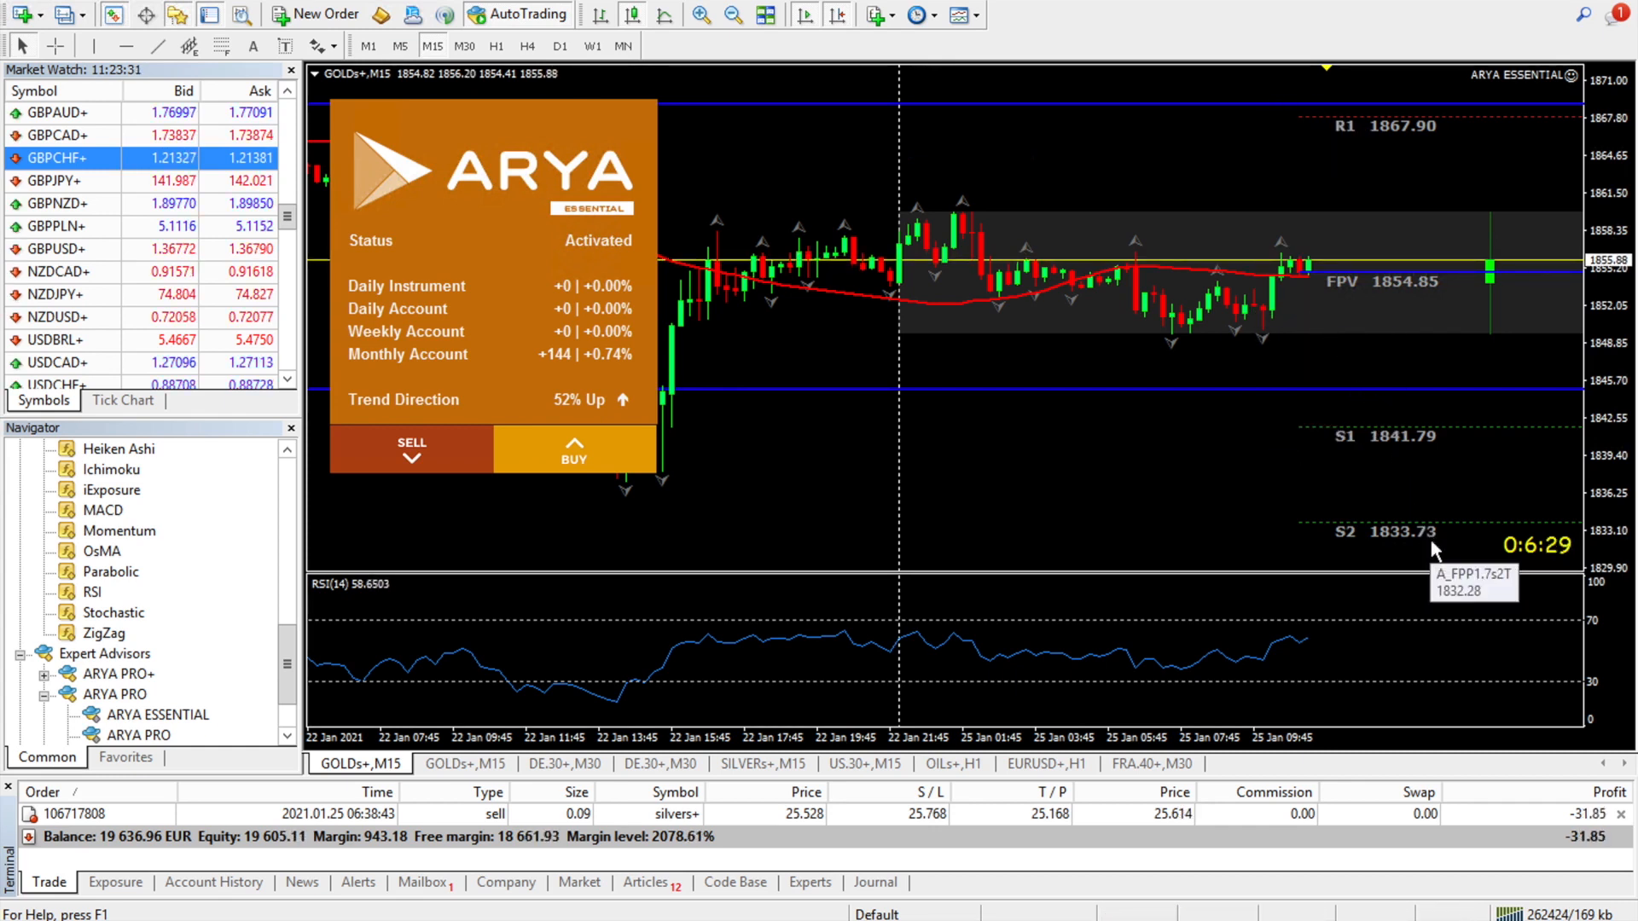
Reopen the ARYA ESSENTIAL inputs from the chart and set ClockFilter to True.
left_click(1571, 76)
left_click(590, 568)
left_click(611, 566)
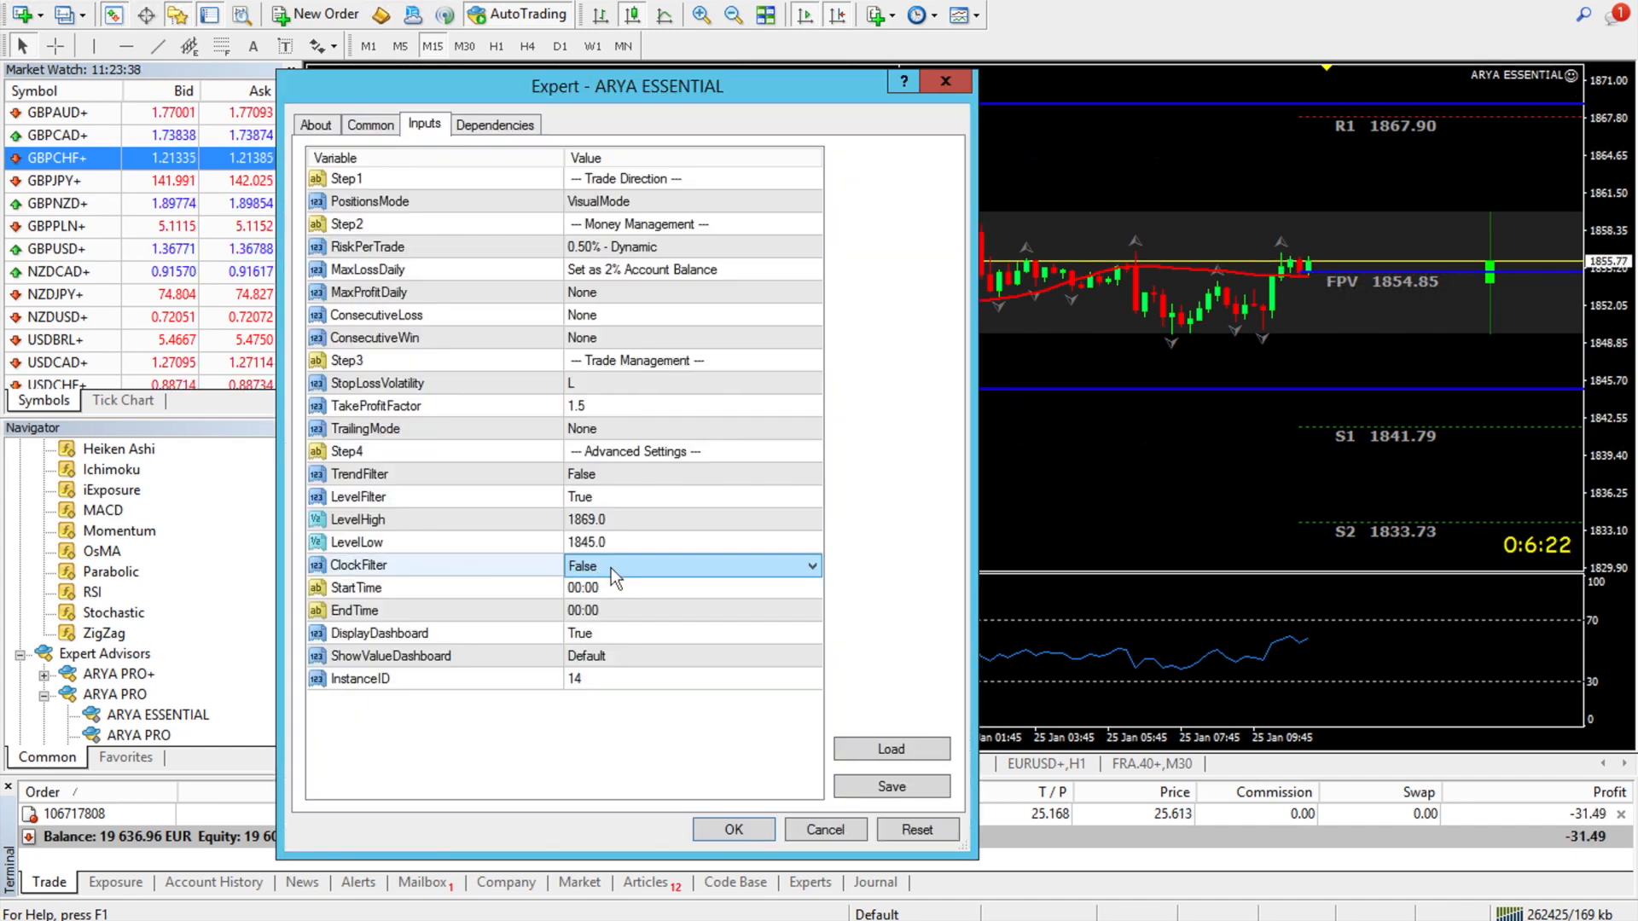
left_click(610, 567)
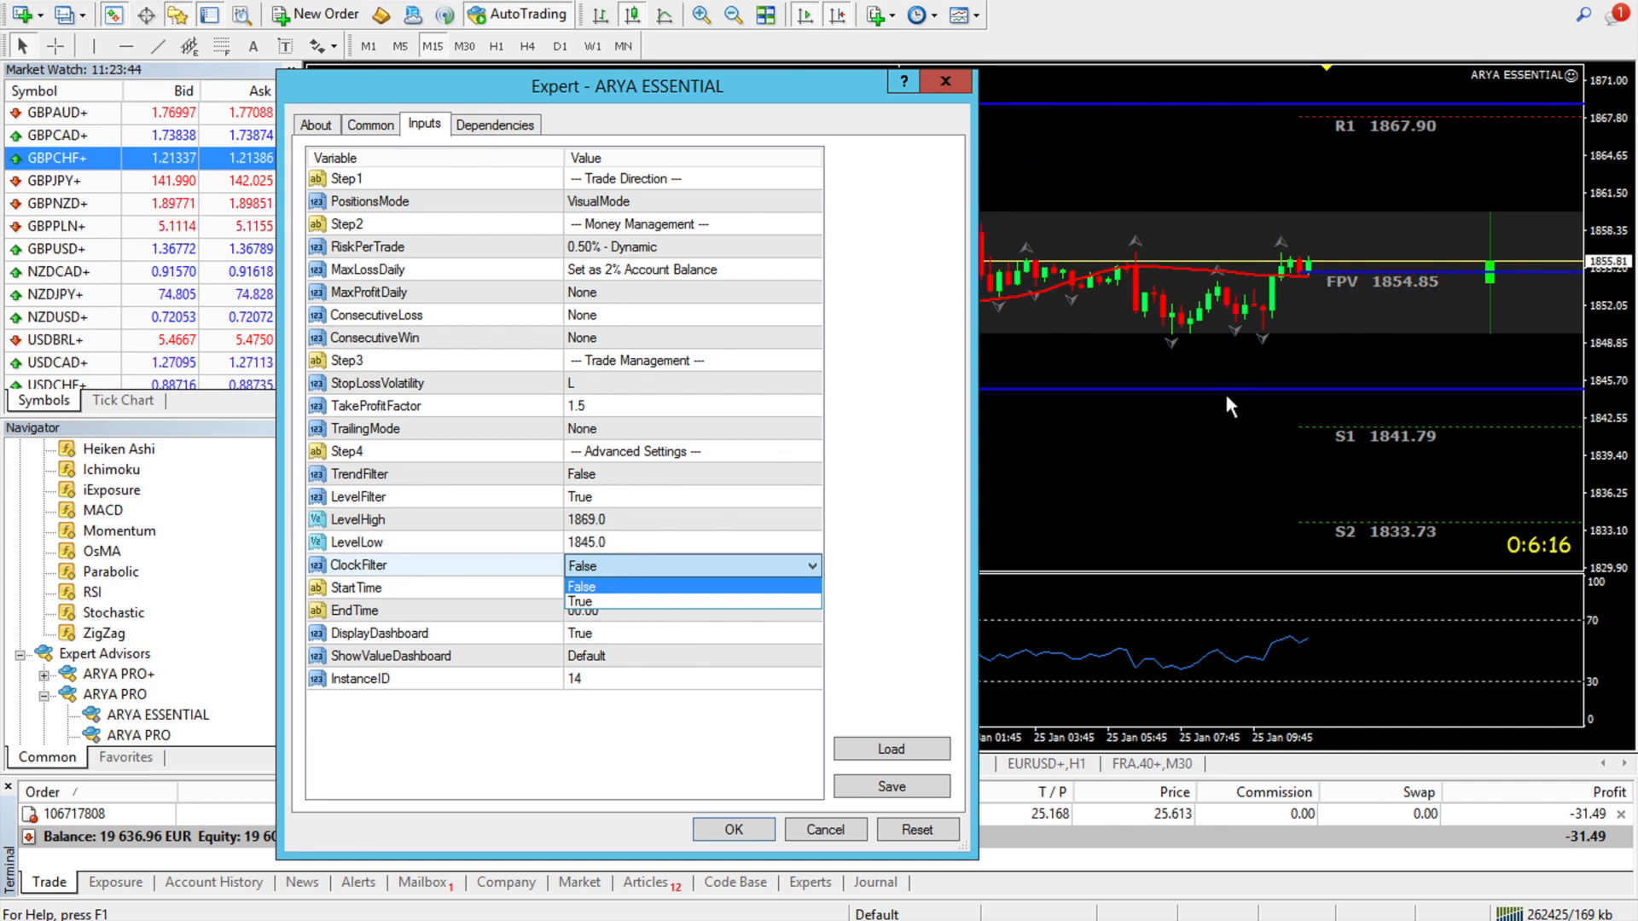
left_click(616, 600)
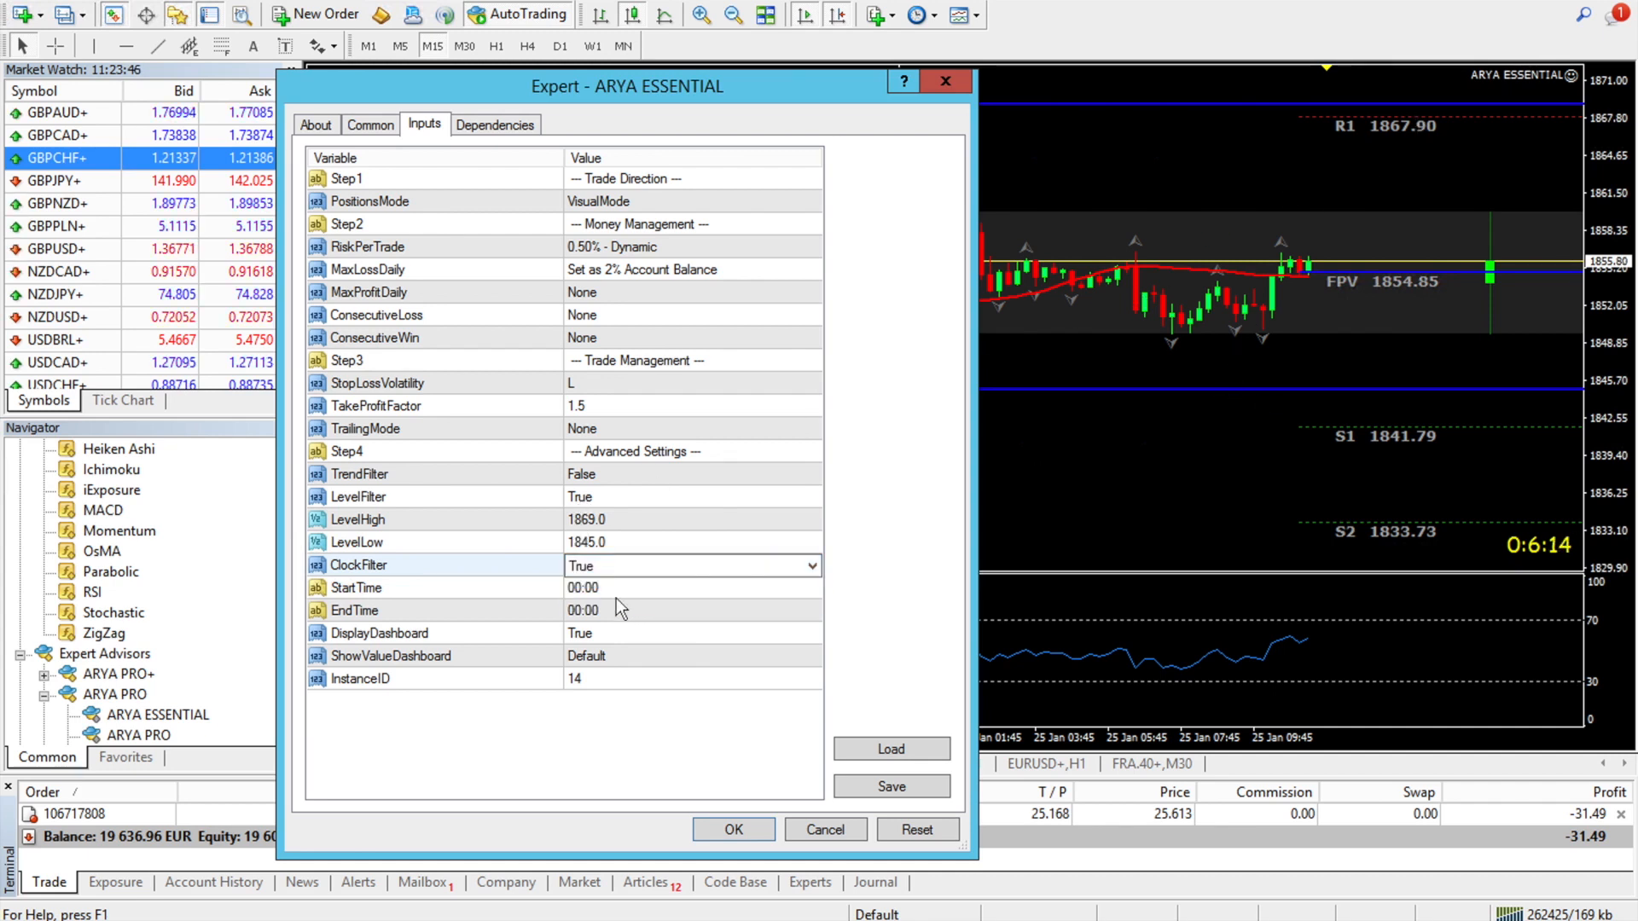
left_click(594, 590)
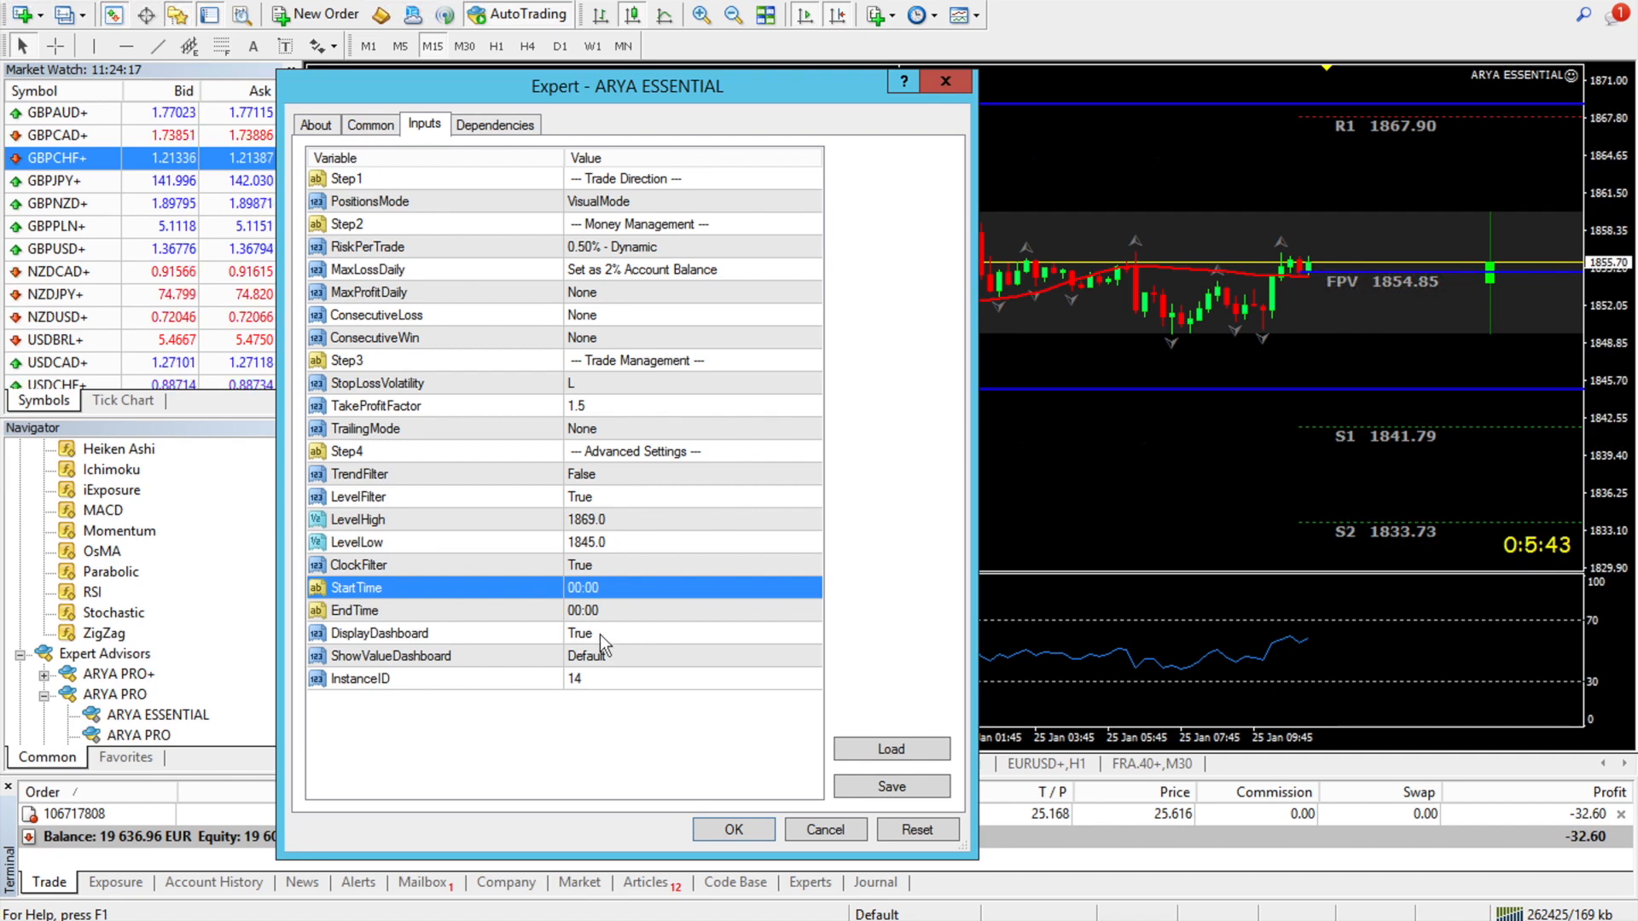
Review the ShowValueDashboard choices beside the ARYA dashboard, keep Default, and apply the inputs to the chart.
left_click_drag(558, 92, 952, 86)
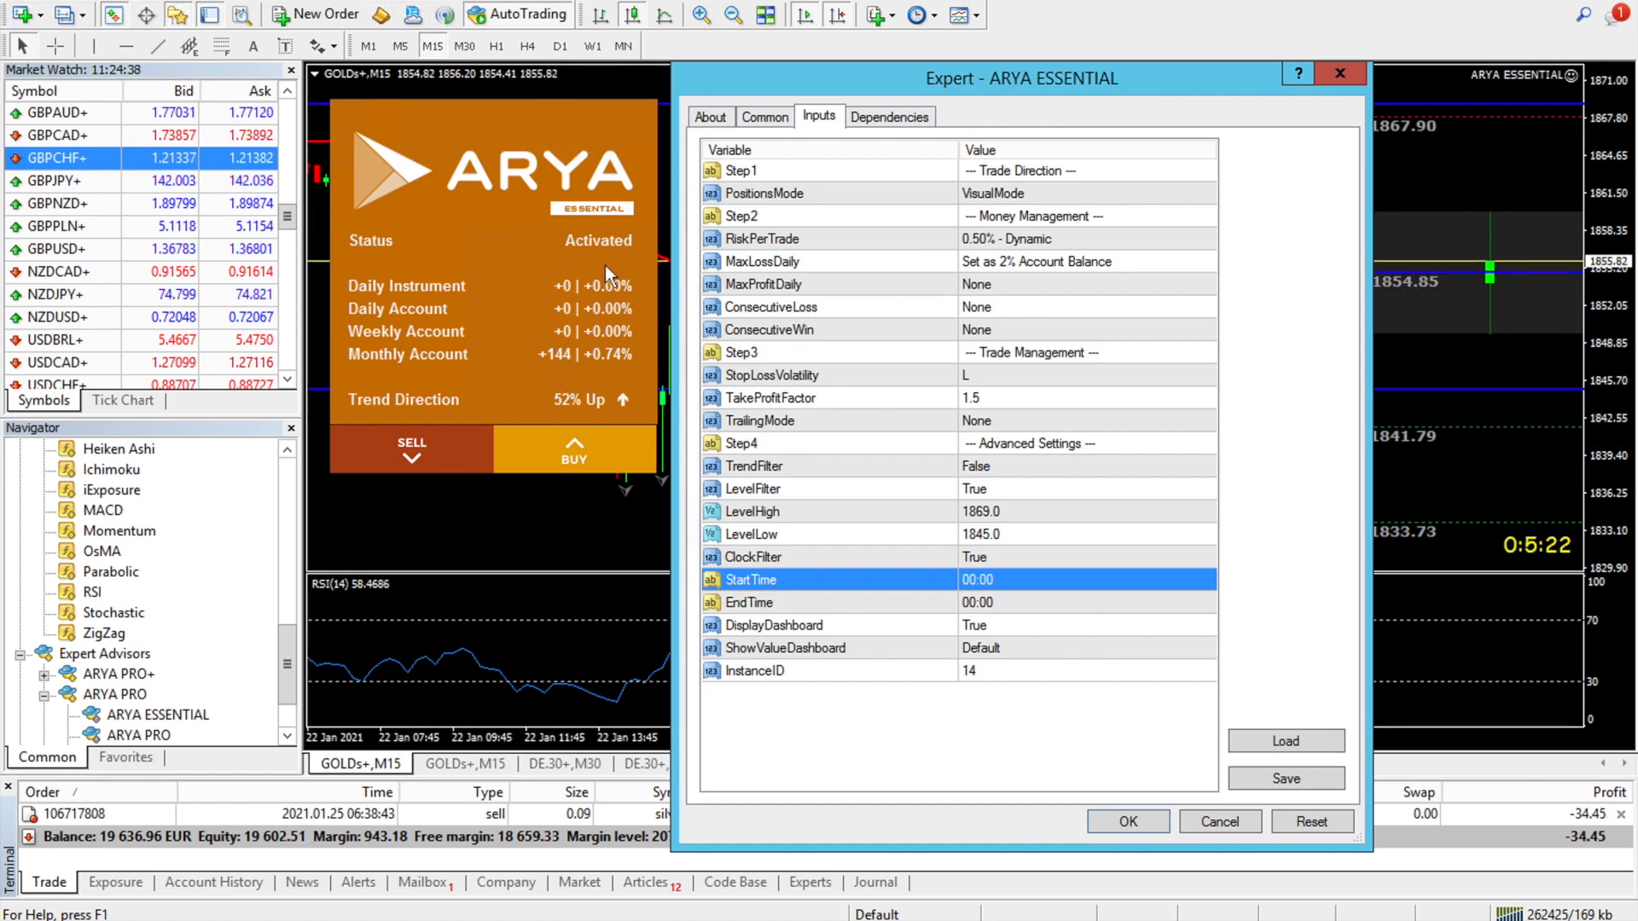
double_click(990, 653)
left_click(999, 655)
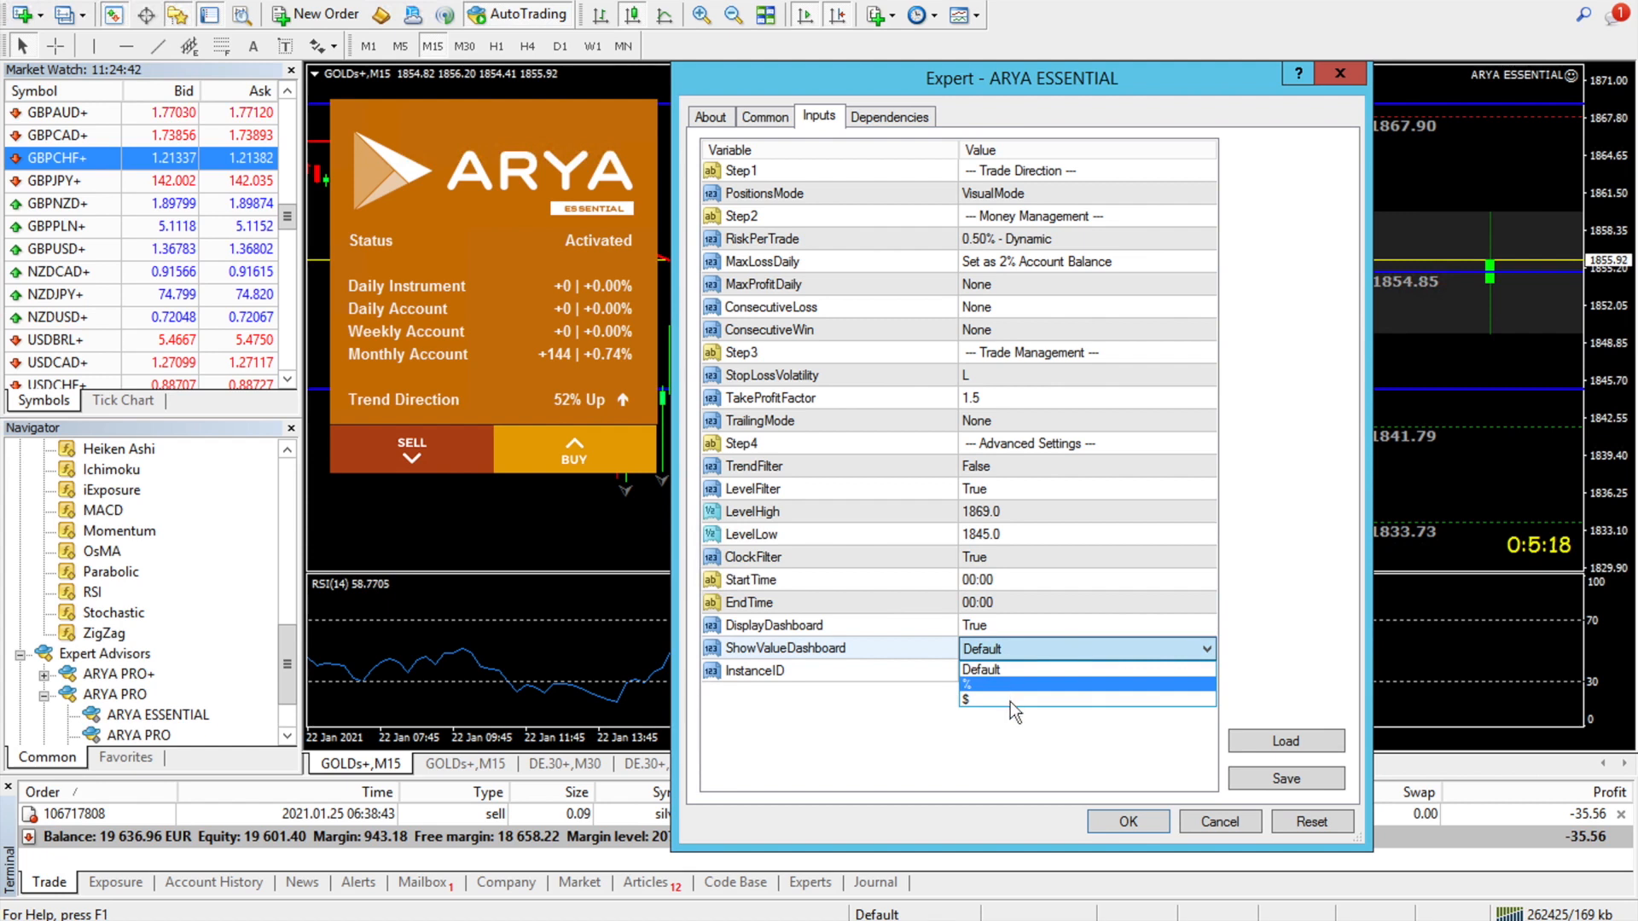
left_click(865, 715)
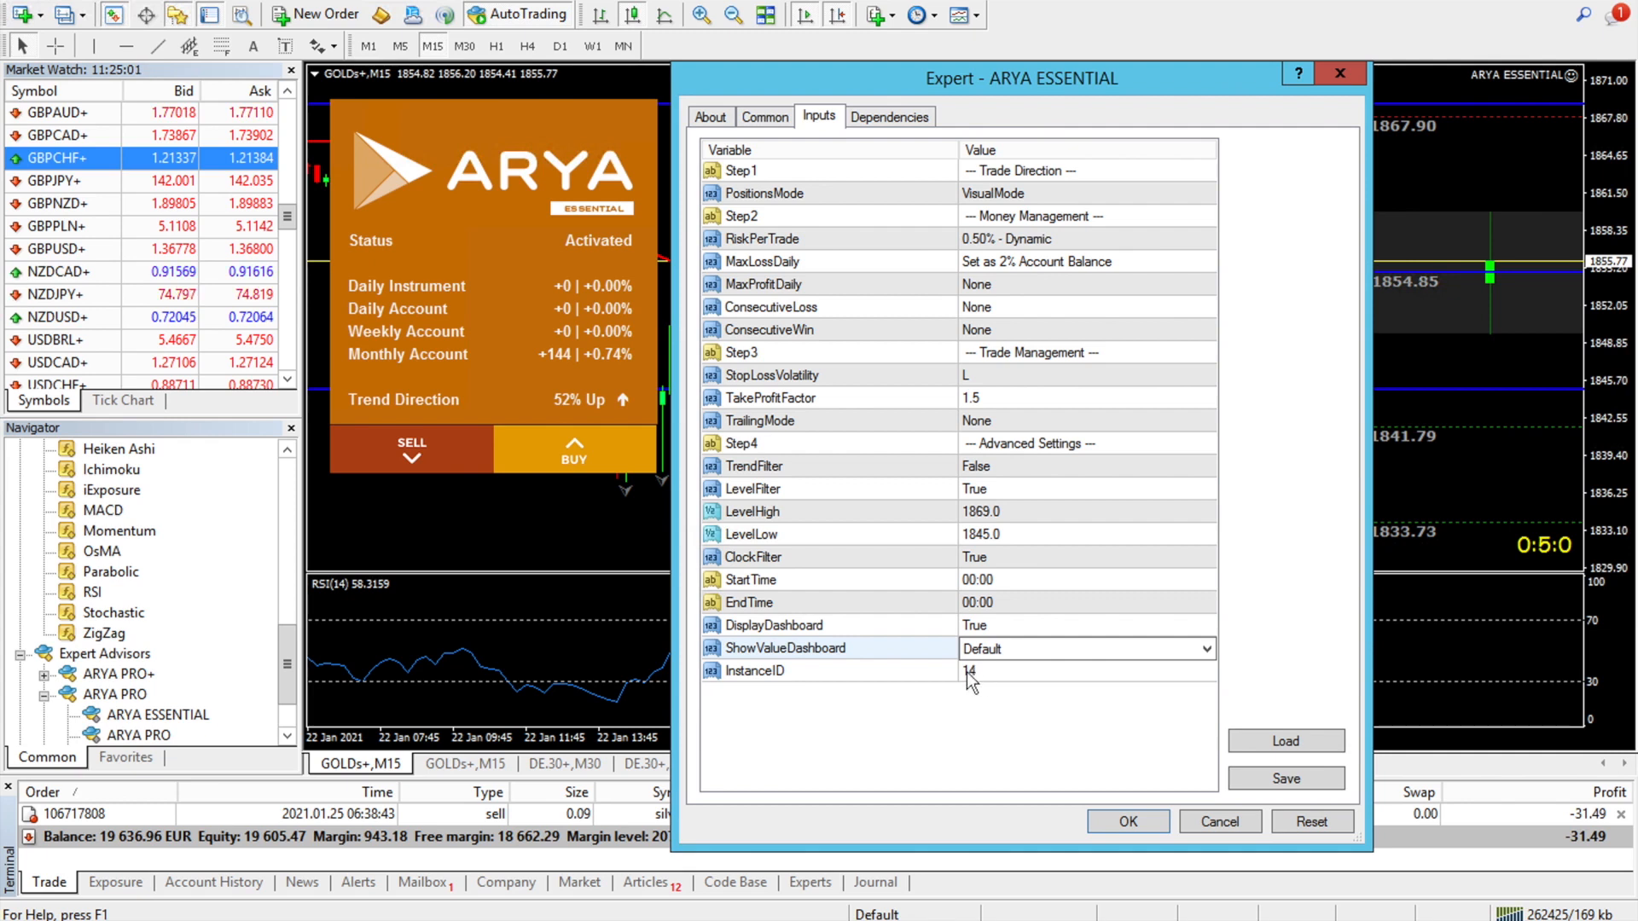
left_click(1128, 820)
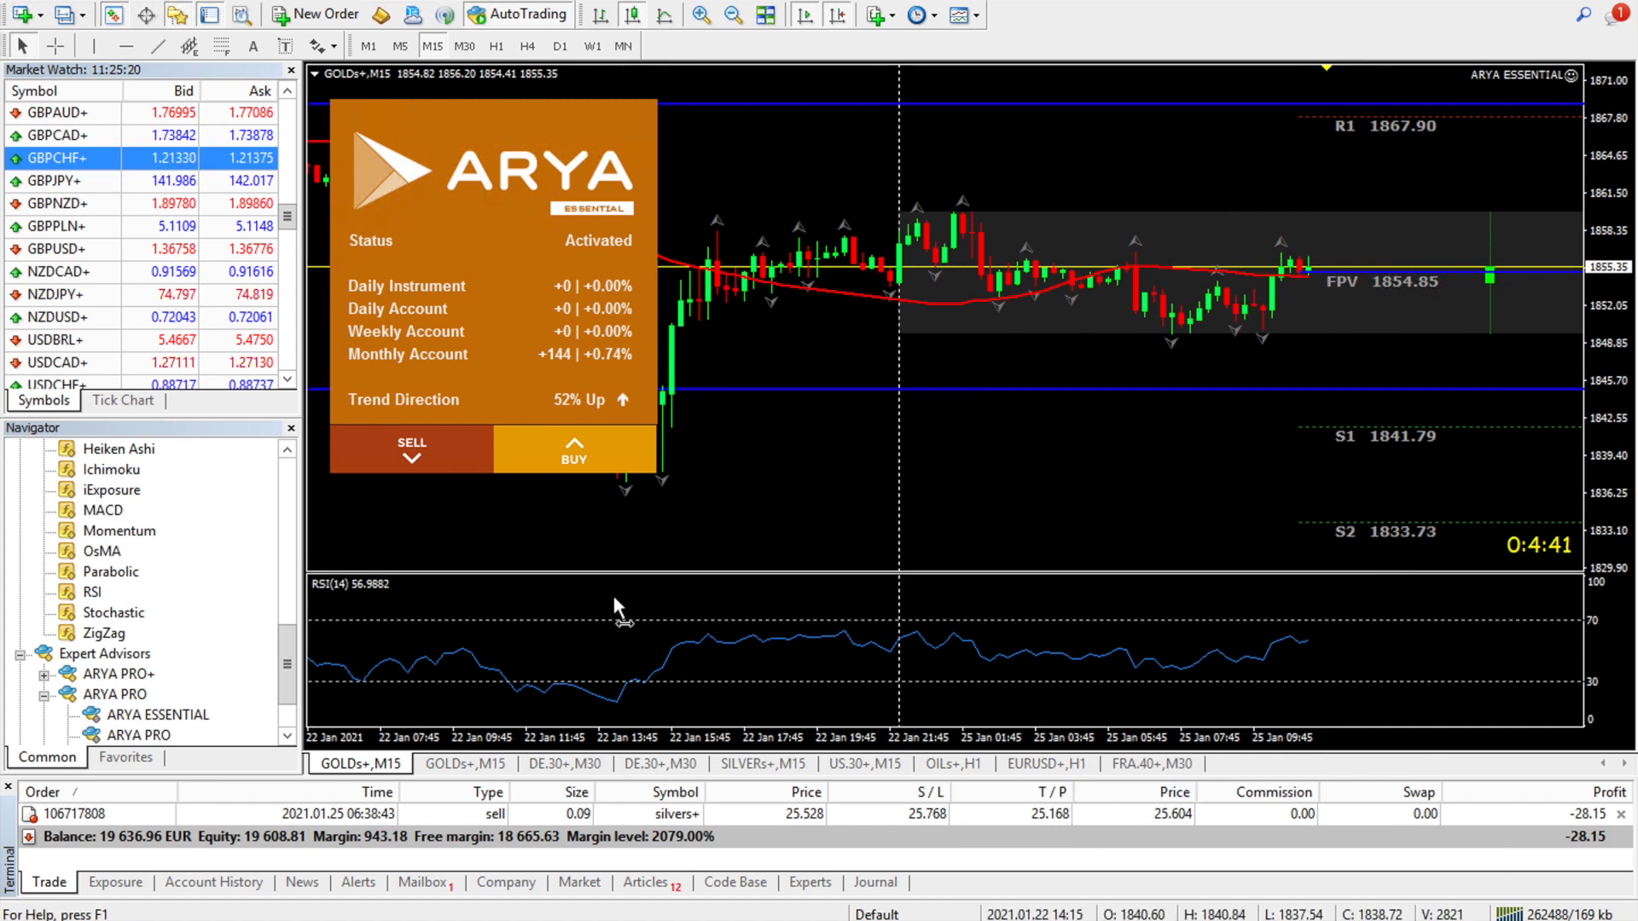
Place ARYA ESSENTIAL on the second GOLDs+ M15 chart and set its InstanceID to 15.
left_click(468, 767)
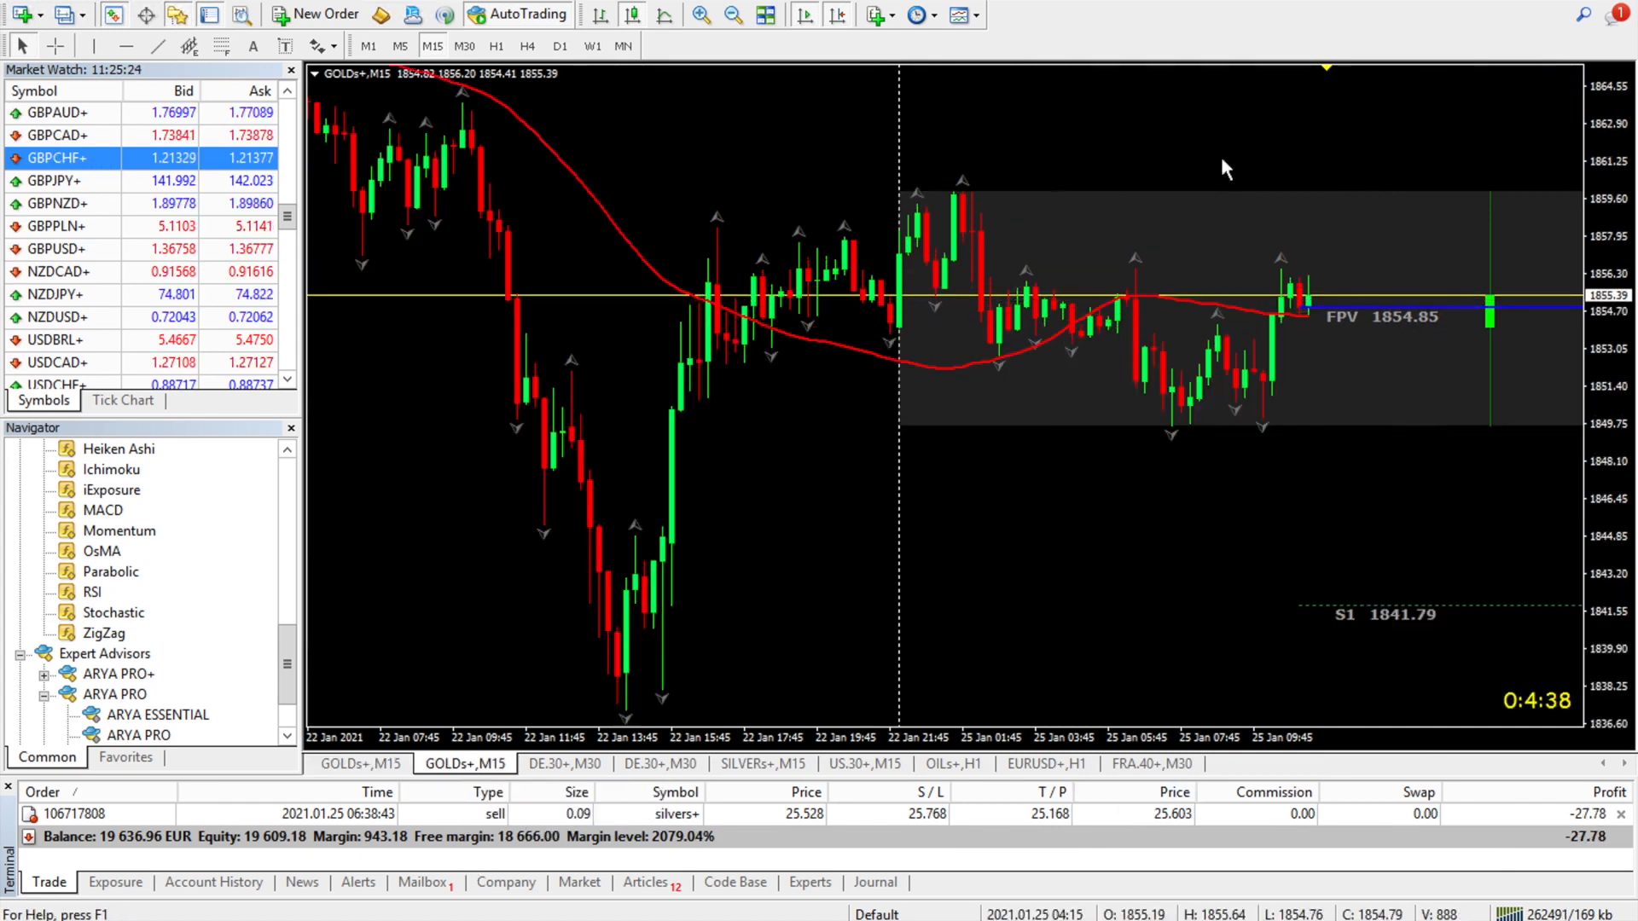
left_click_drag(158, 717, 659, 390)
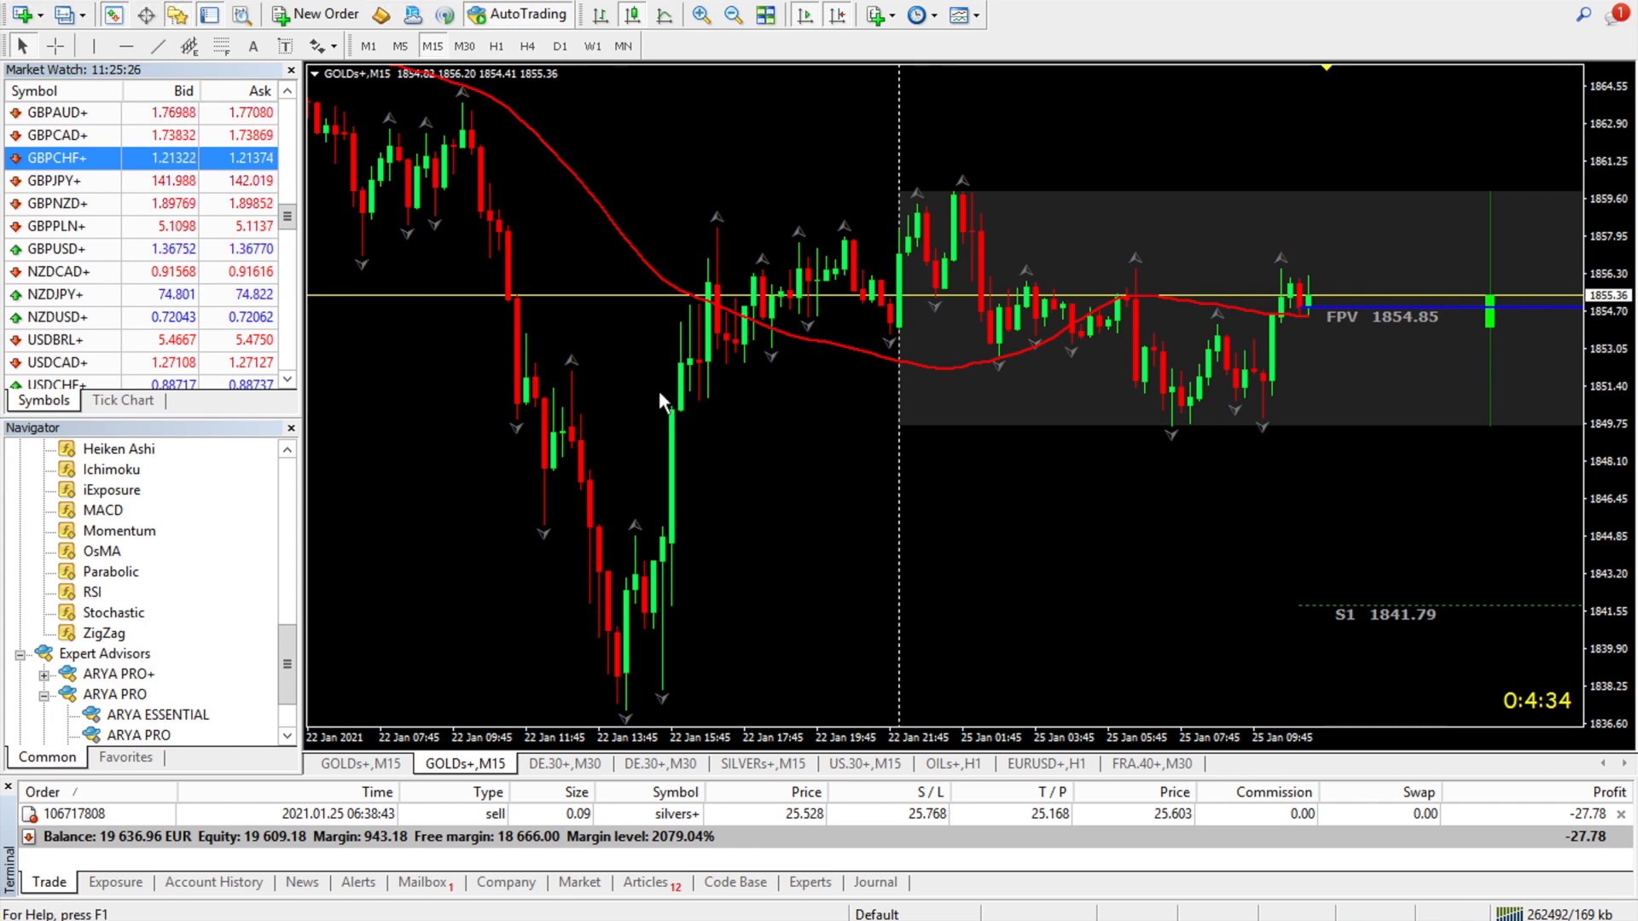
double_click(976, 674)
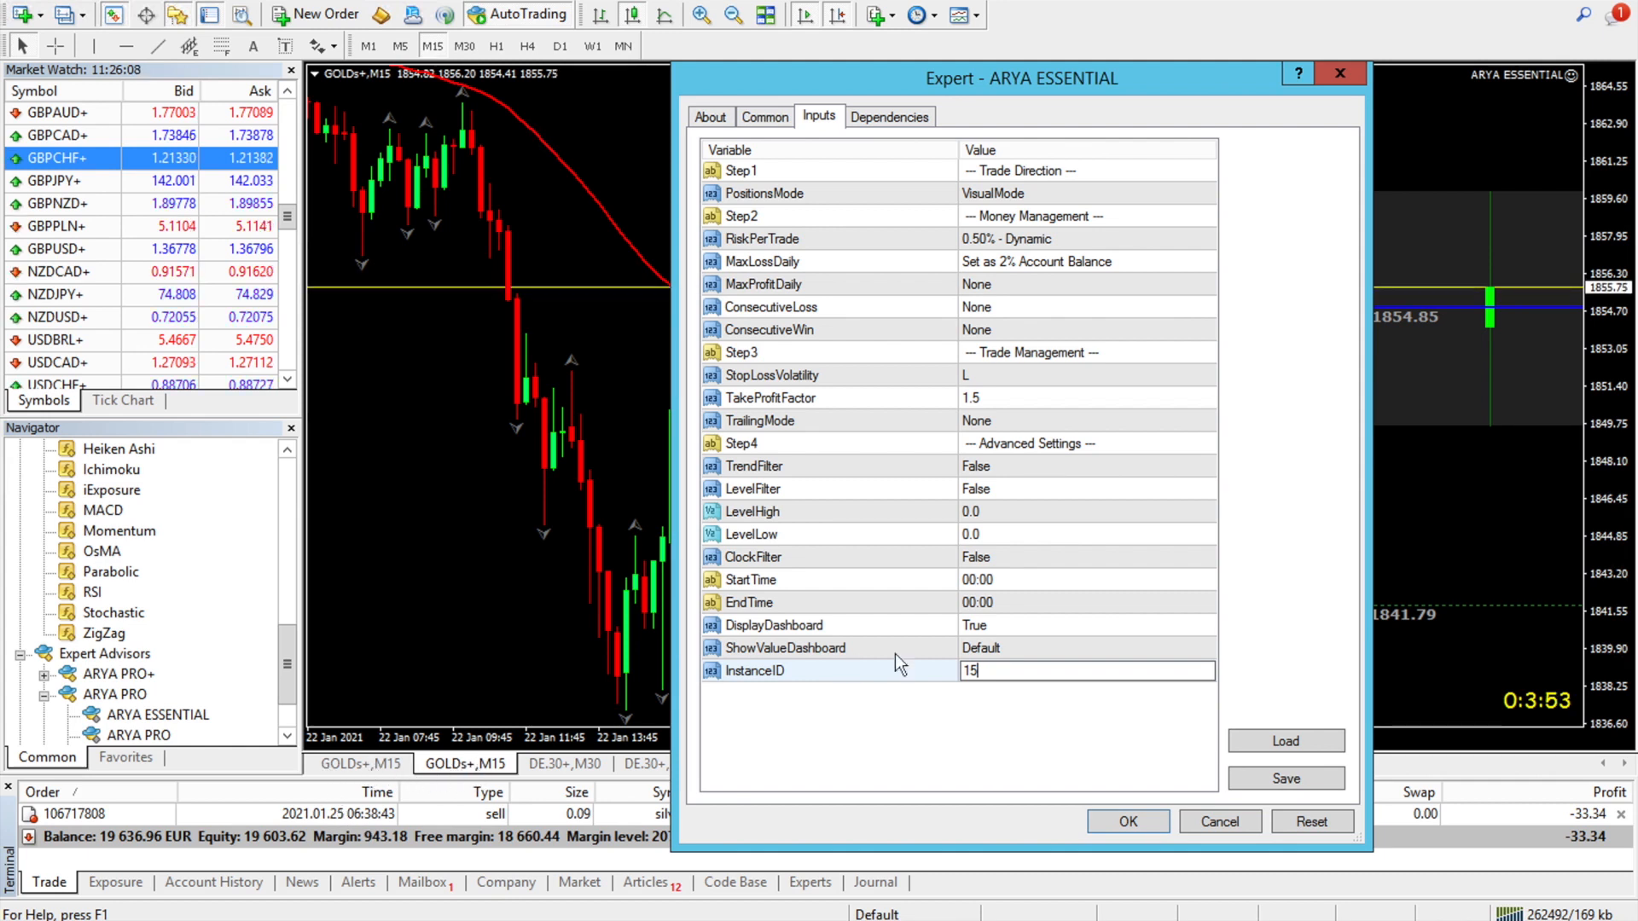
left_click(1063, 715)
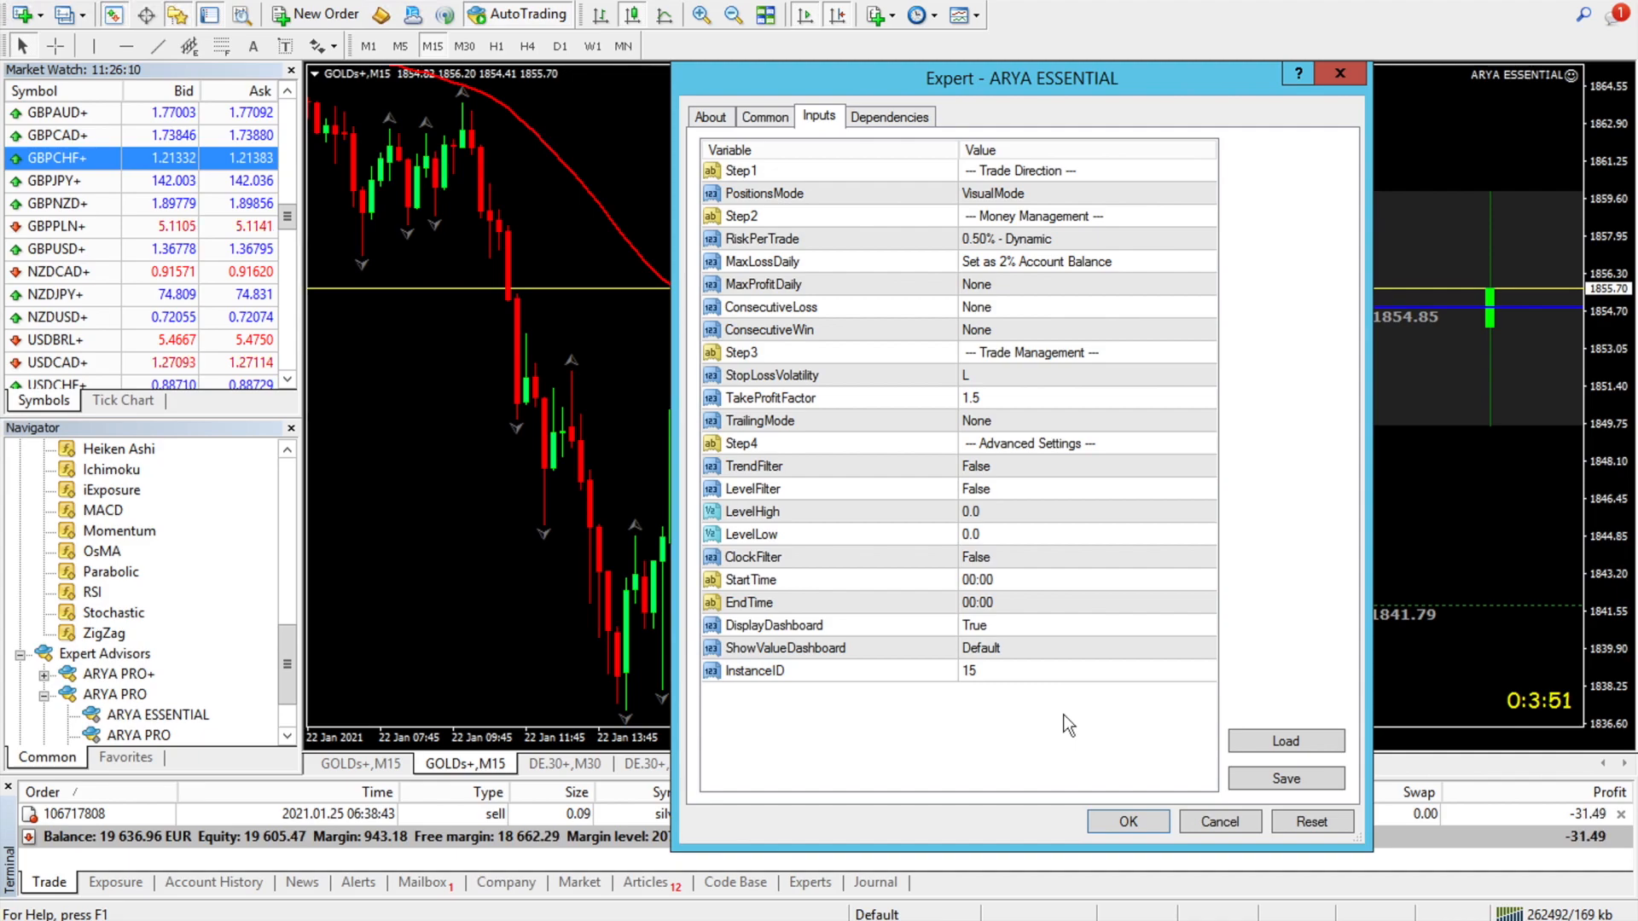